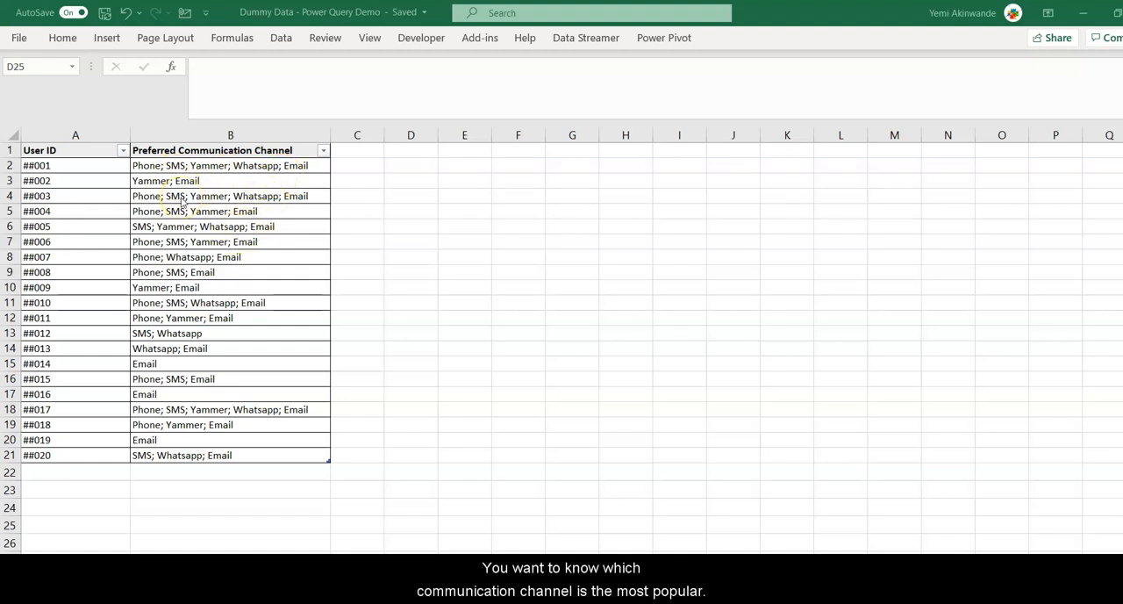
Convert the user ID and preferred communication channel data in A1:B21 into a table with headers
{"action": "left_click", "coordinate": [156, 289]}
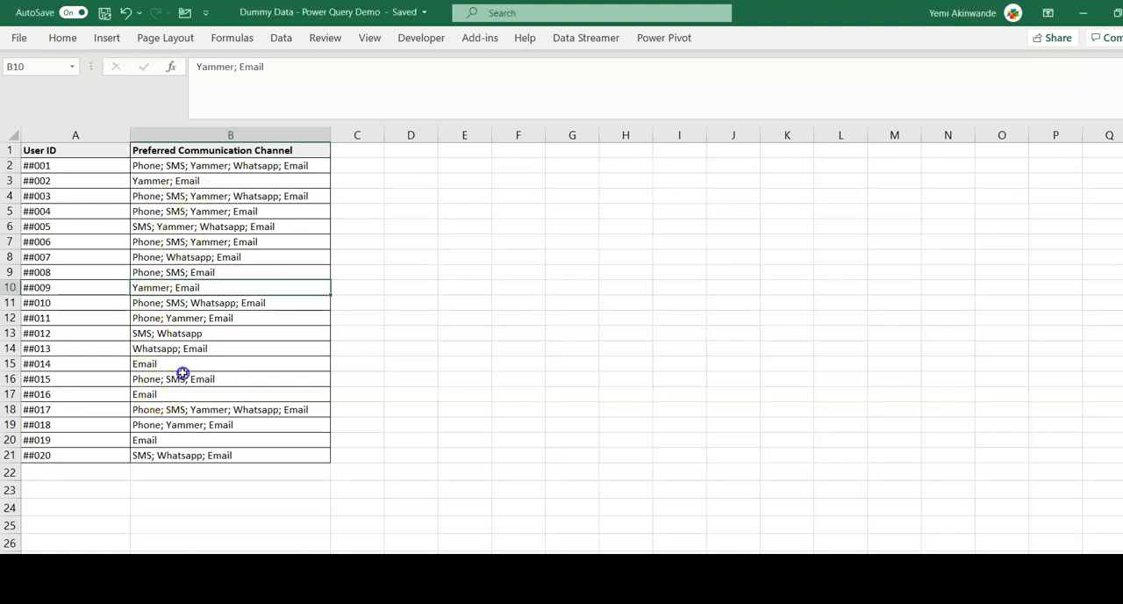
{"action": "left_click", "coordinate": [181, 376]}
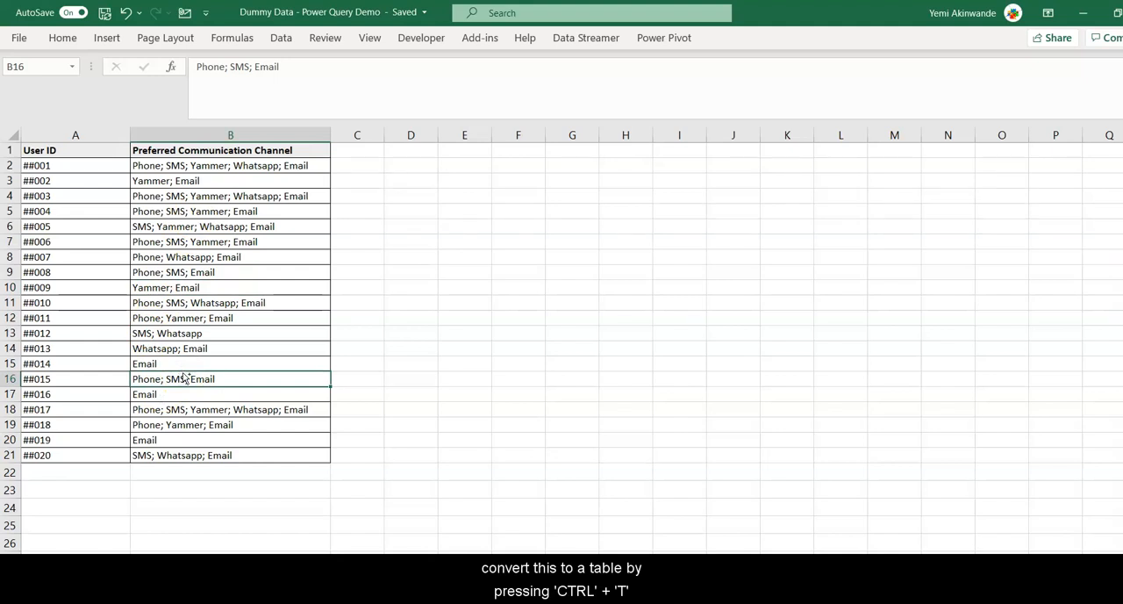
{"action": "key", "text": "ctrl+t"}
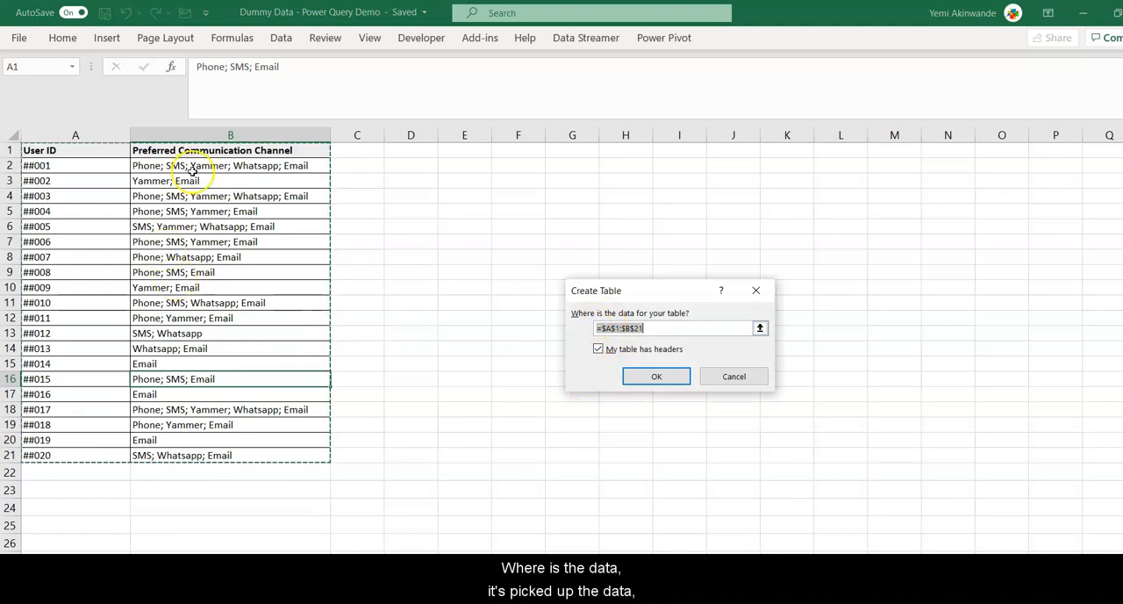
{"action": "left_click", "coordinate": [657, 379]}
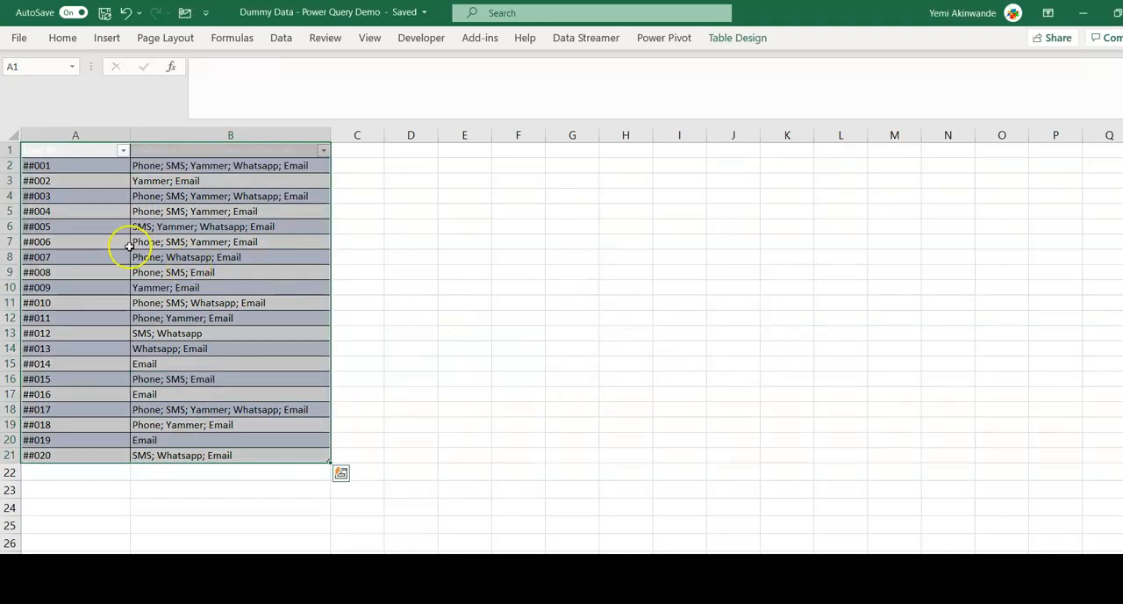
Remove the table's colour formatting by applying the plain, unshaded light table style
{"action": "left_click", "coordinate": [176, 289]}
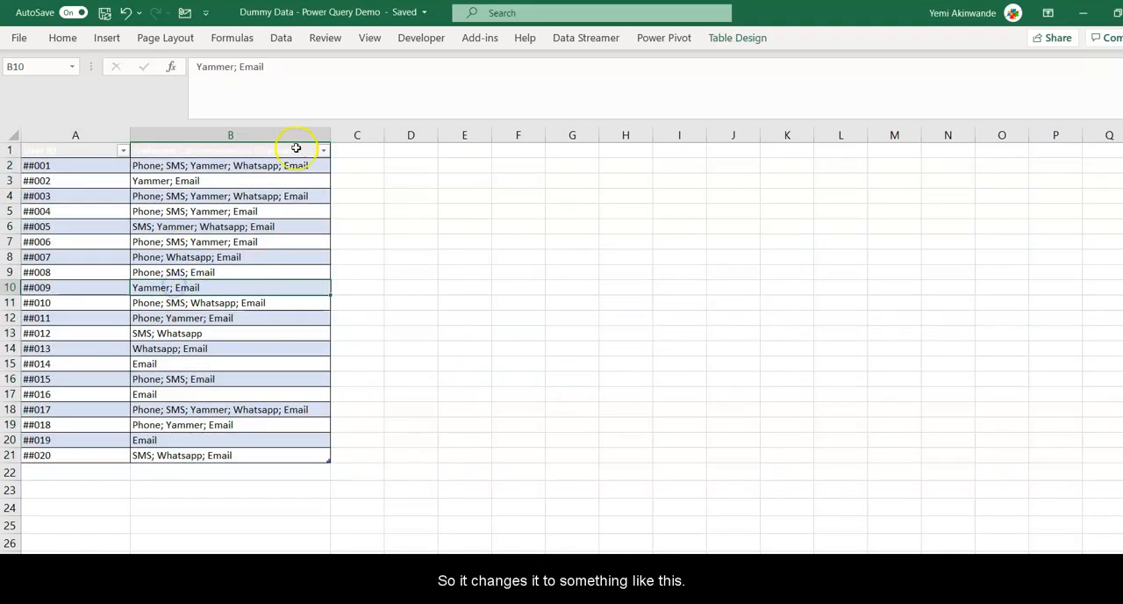
{"action": "left_click", "coordinate": [215, 229]}
{"action": "left_click", "coordinate": [740, 38]}
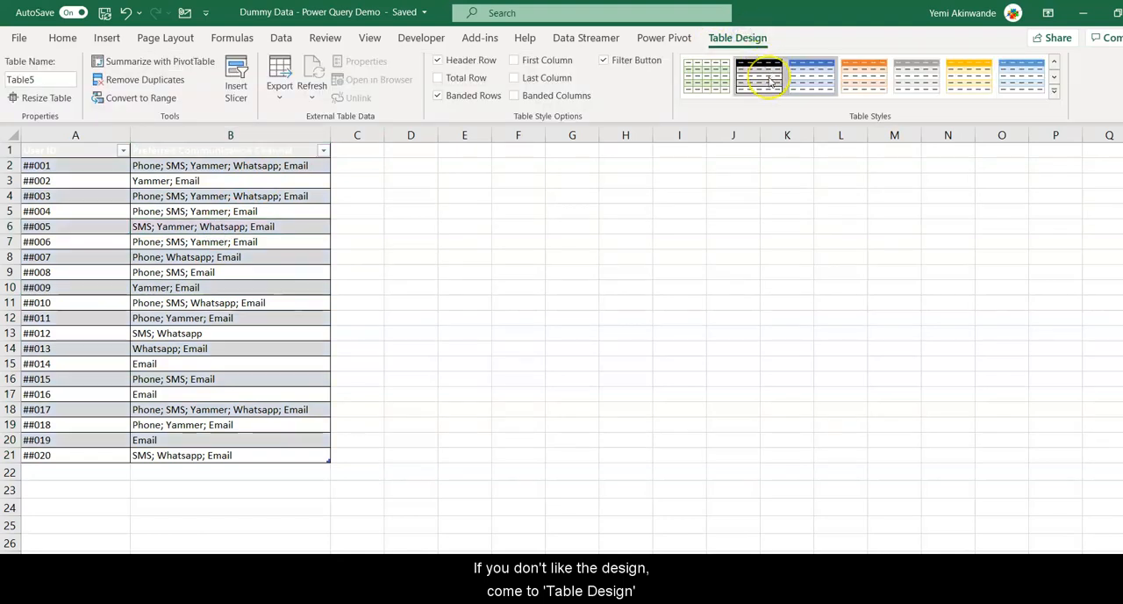
{"action": "left_click", "coordinate": [1057, 93]}
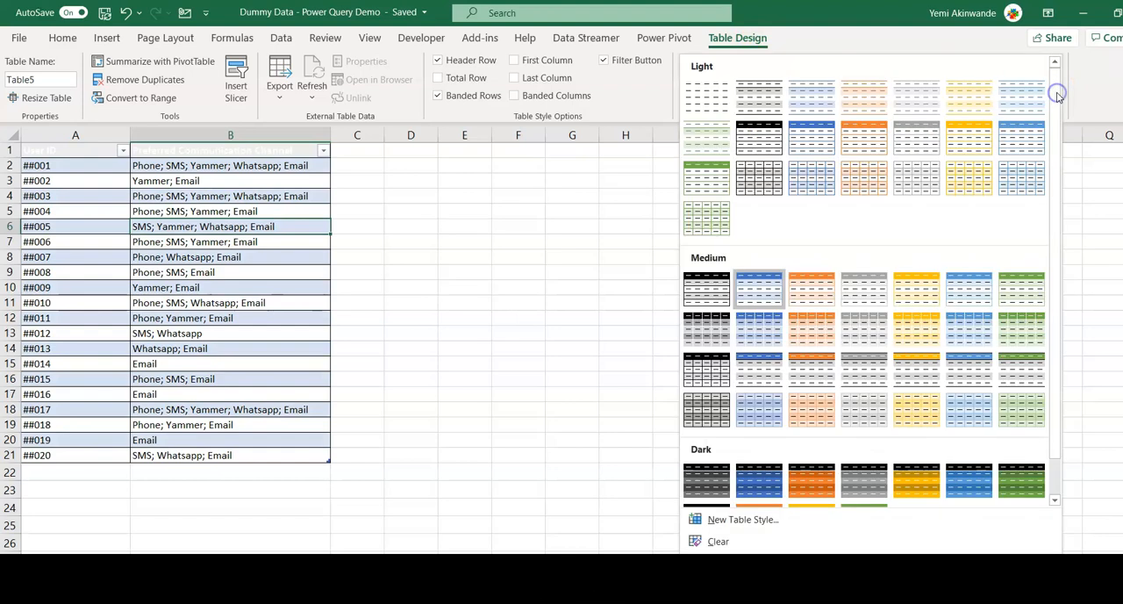
{"action": "left_click", "coordinate": [710, 96]}
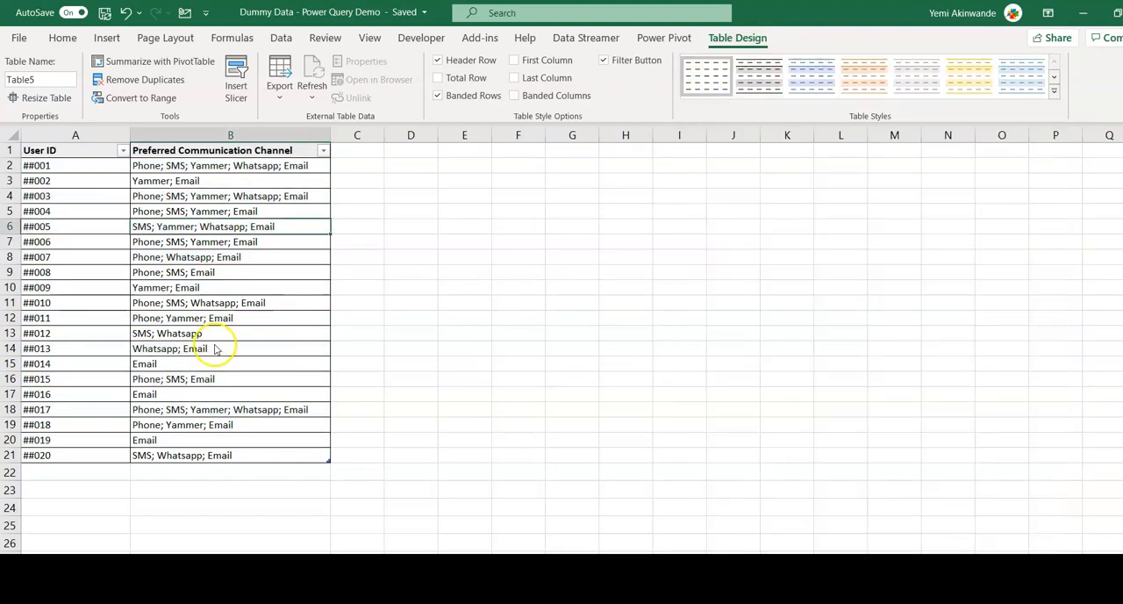
Load the communication channel table into the Power Query Editor as a new query
{"action": "left_click", "coordinate": [212, 286]}
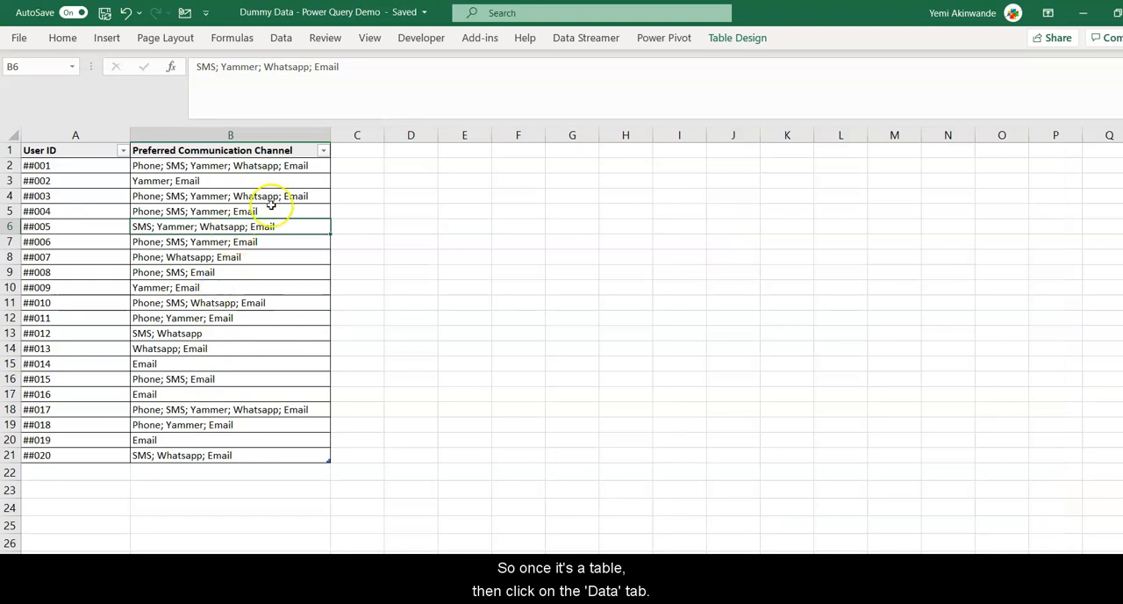
{"action": "left_click", "coordinate": [281, 40]}
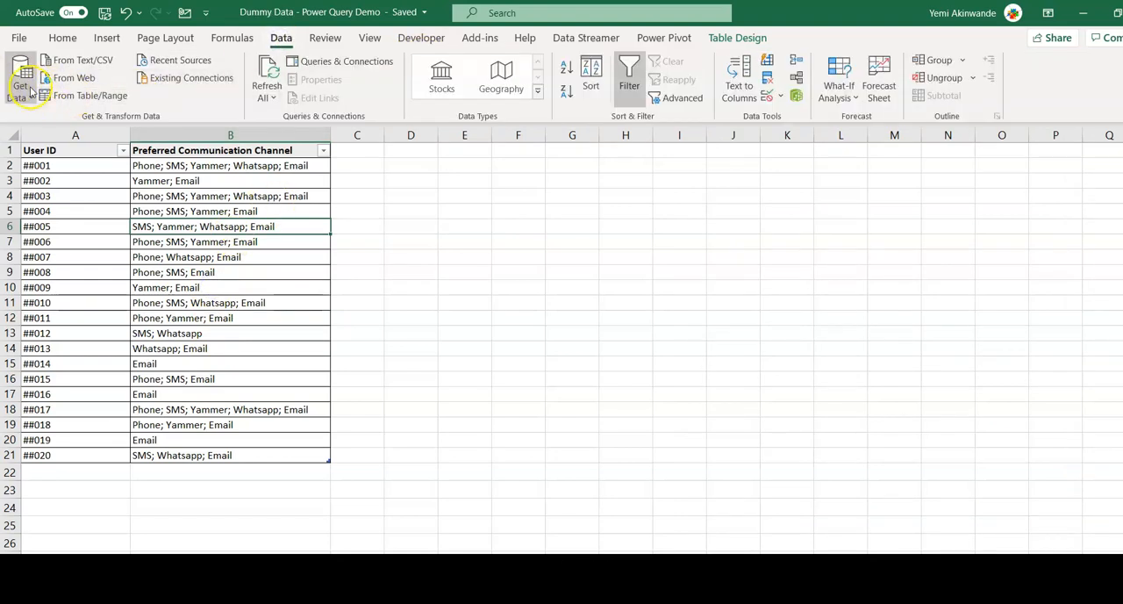
{"action": "left_click", "coordinate": [76, 103]}
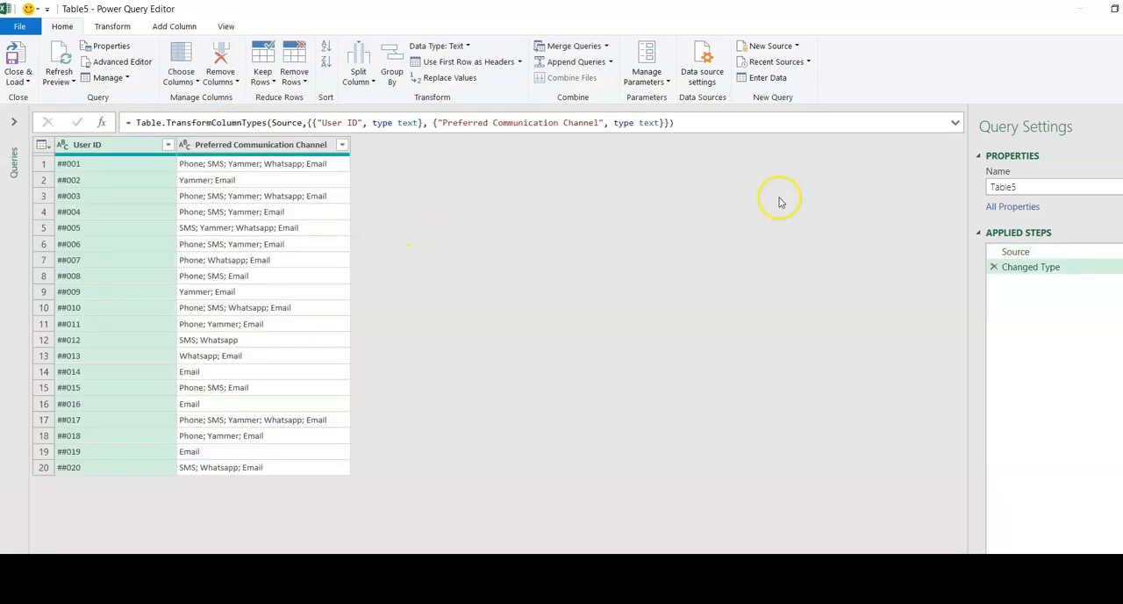
Try to rename the query as Channels
{"action": "left_click_drag", "start_coordinate": [1036, 185], "coordinate": [987, 187]}
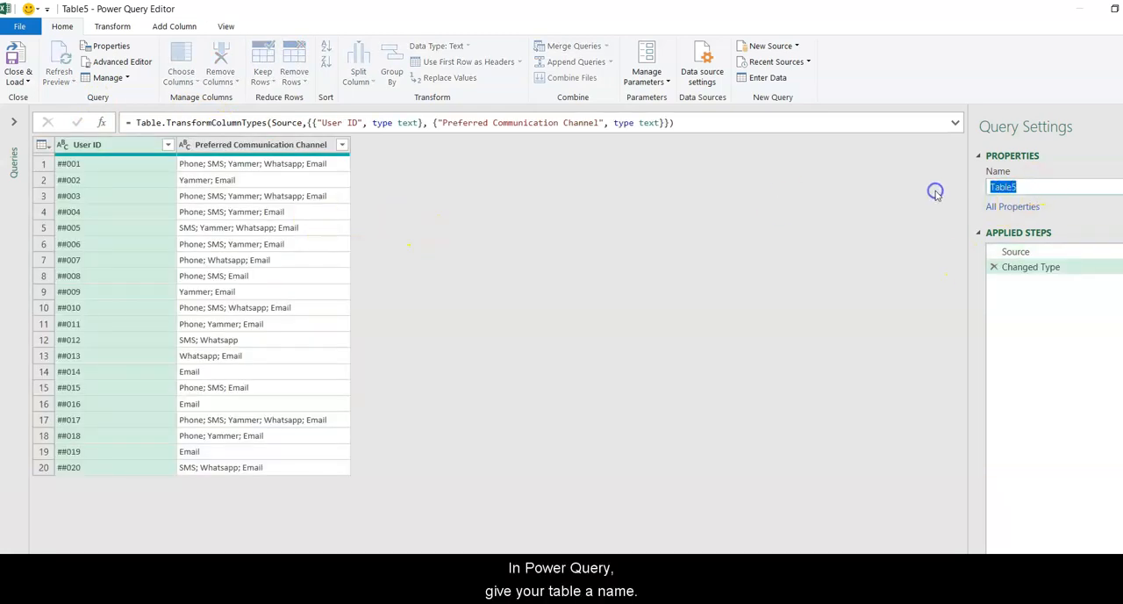
{"action": "type", "text": "Chann"}
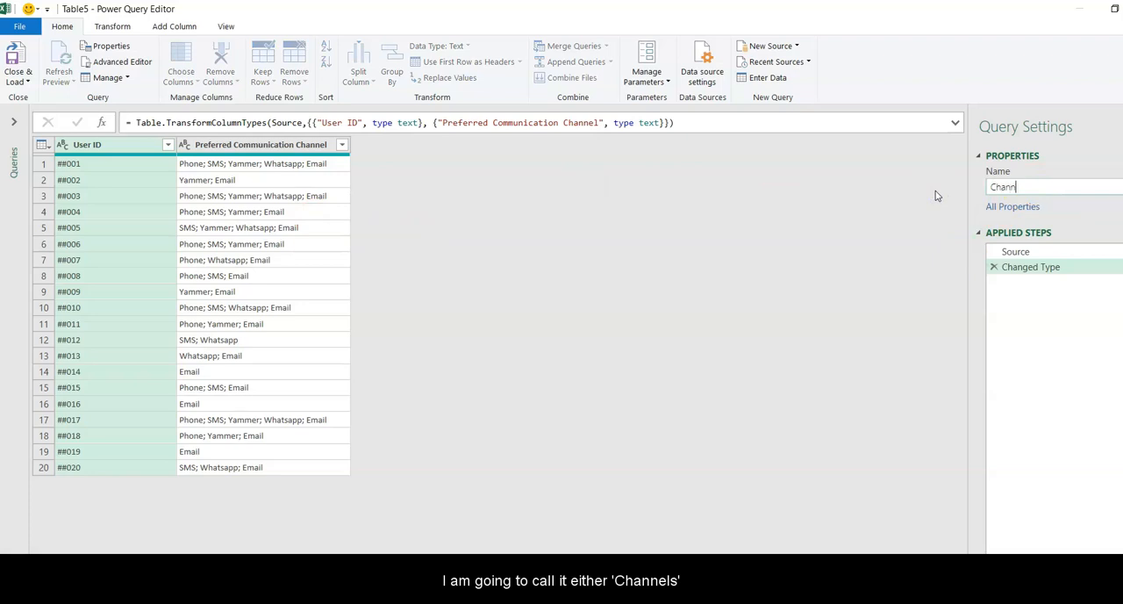
{"action": "type", "text": "els"}
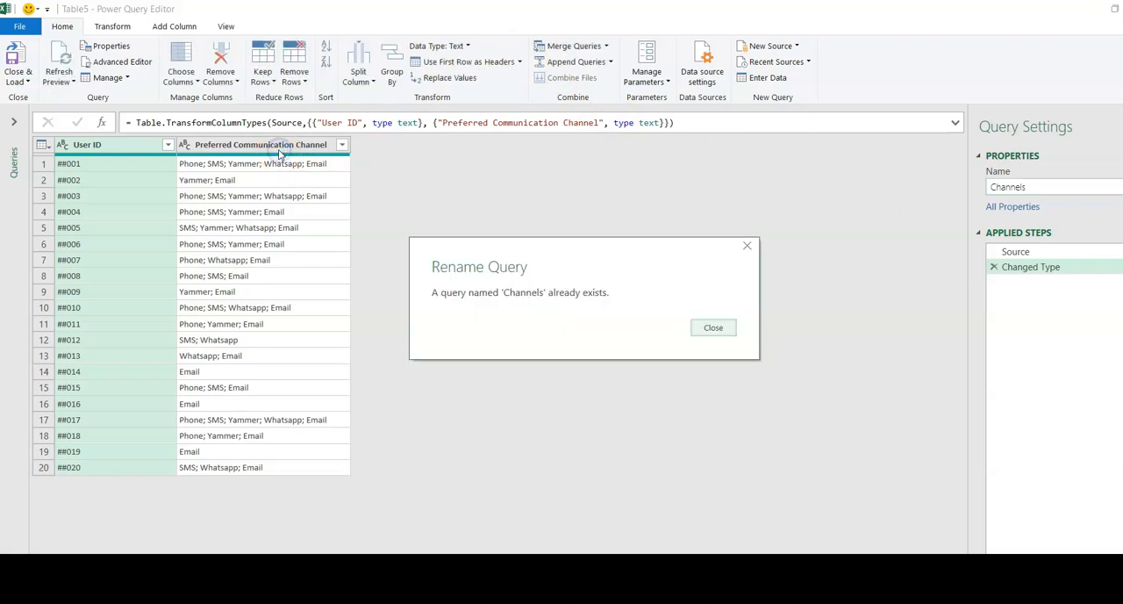
{"action": "left_click", "coordinate": [713, 329]}
Shorten the query name to Channel and apply it
{"action": "left_click", "coordinate": [1035, 185]}
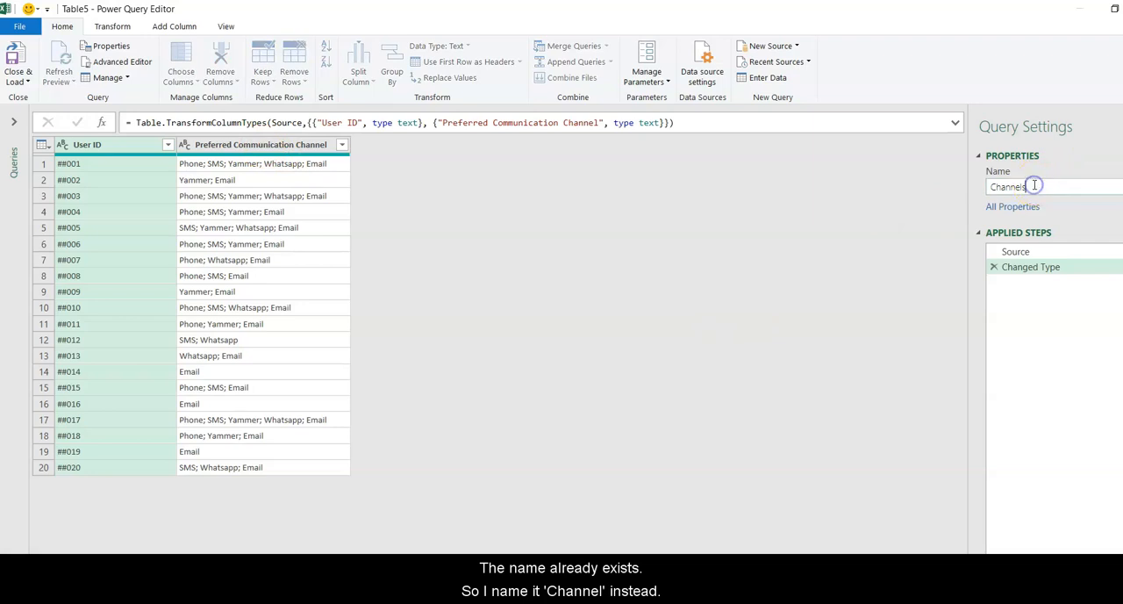
{"action": "key", "text": "BackSpace"}
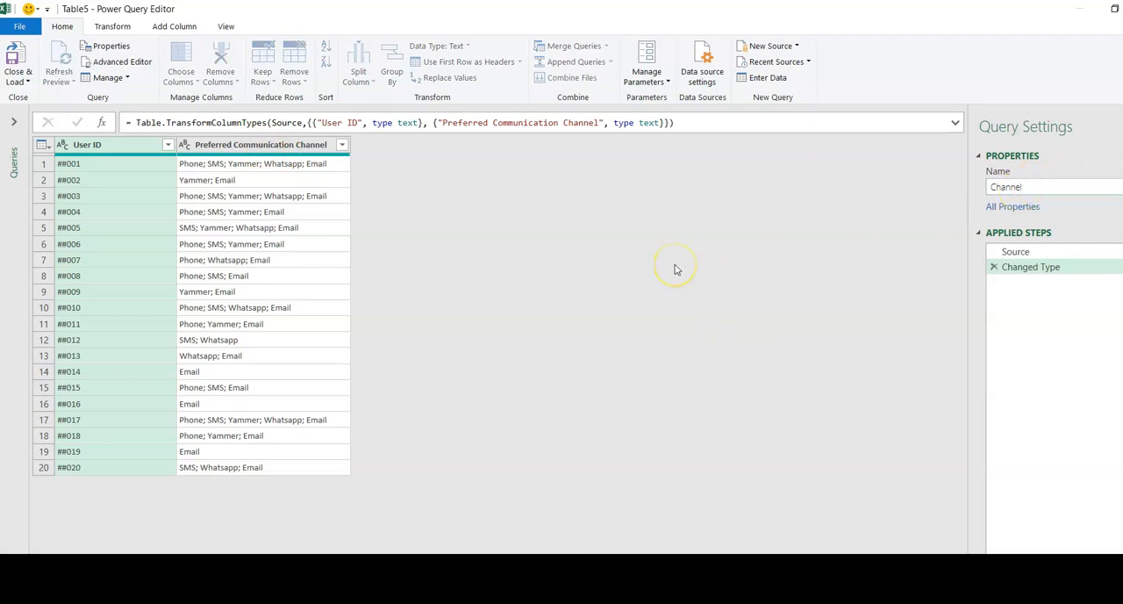
{"action": "key", "text": "Return"}
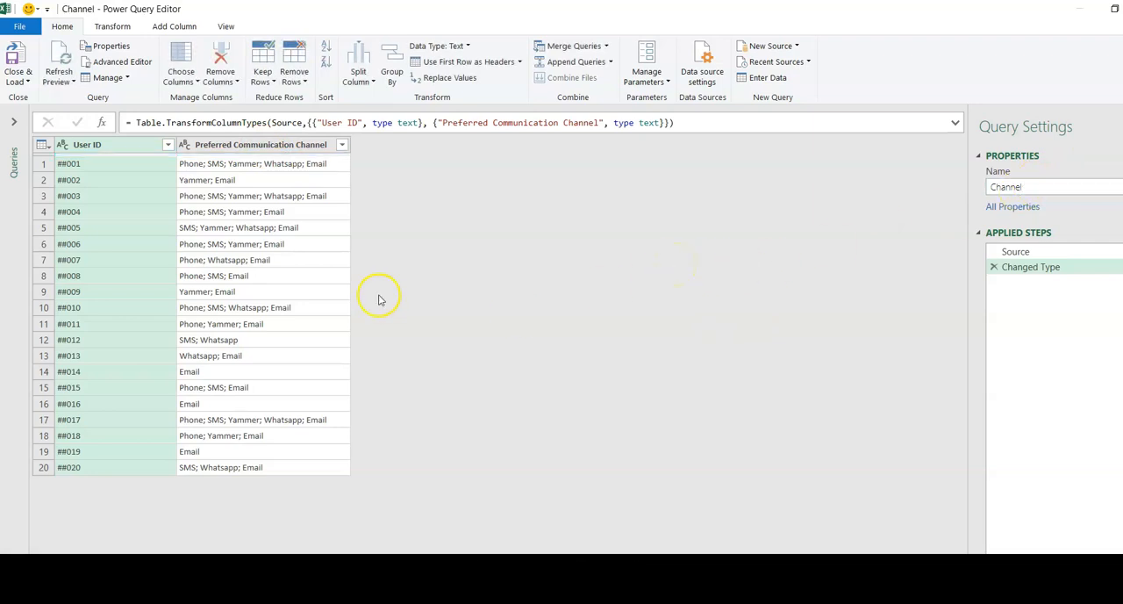
Split the Preferred Communication Channel column into rows at each occurrence of the semicolon delimiter
{"action": "left_click", "coordinate": [279, 276]}
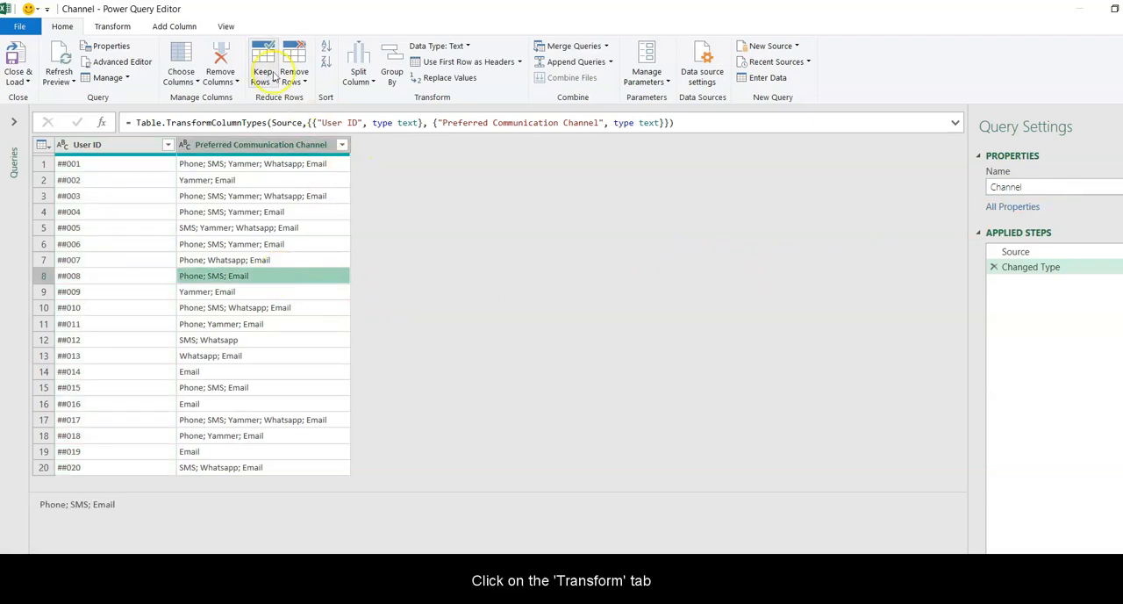
{"action": "left_click", "coordinate": [116, 28]}
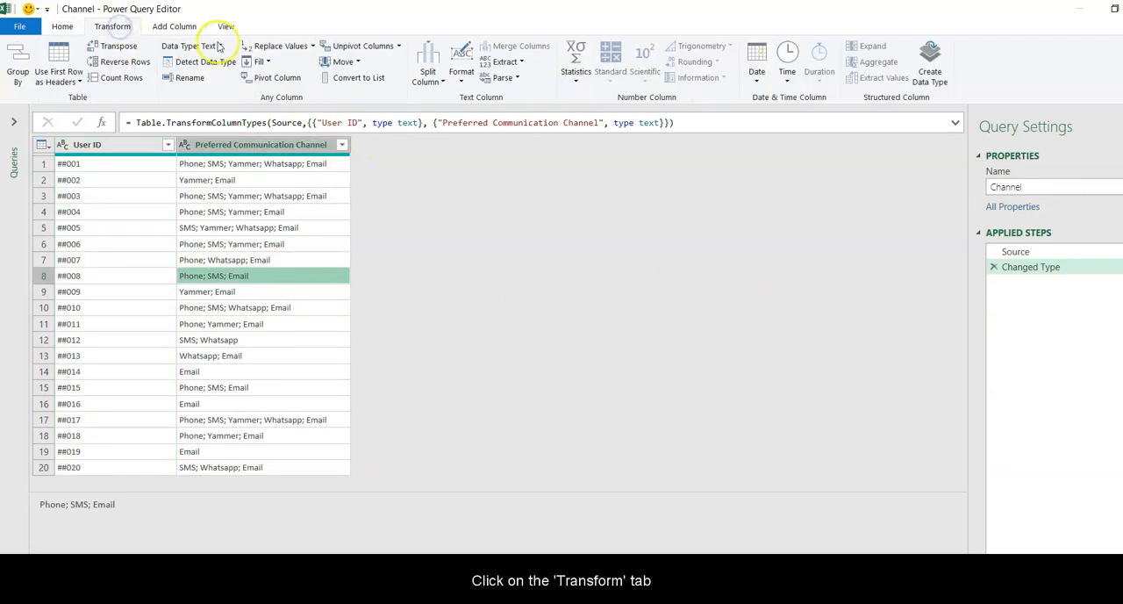
{"action": "left_click", "coordinate": [441, 82]}
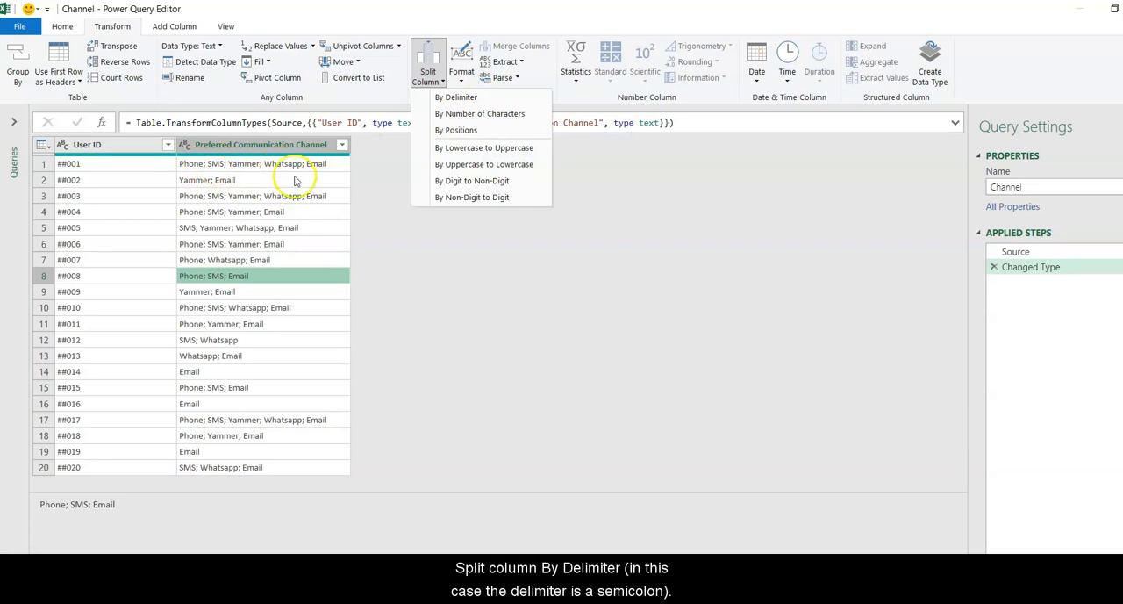
{"action": "left_click", "coordinate": [465, 98]}
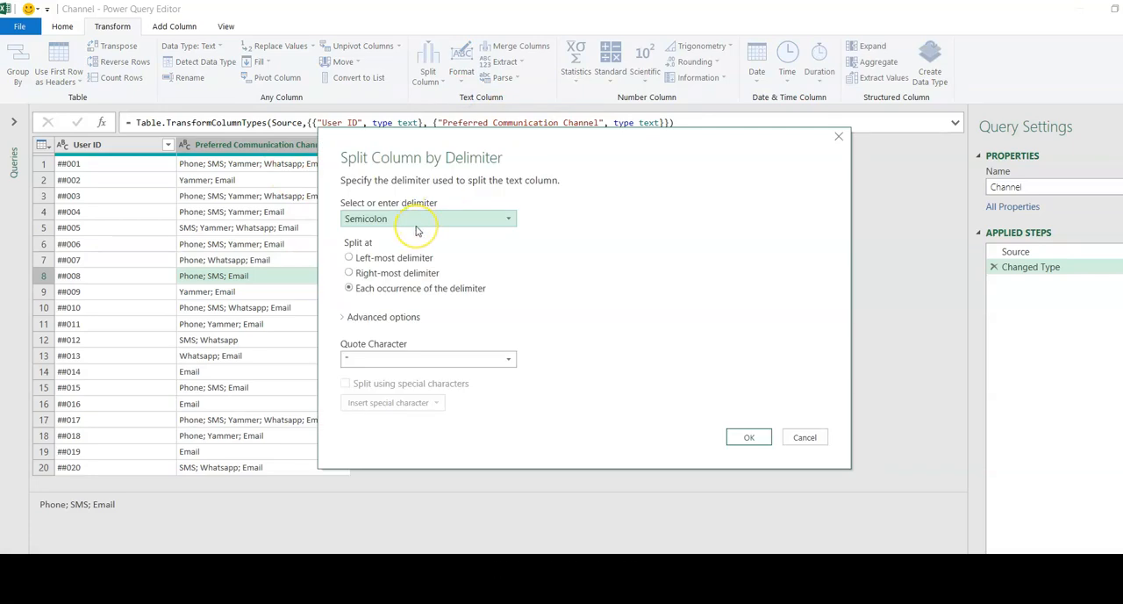
{"action": "left_click", "coordinate": [383, 317]}
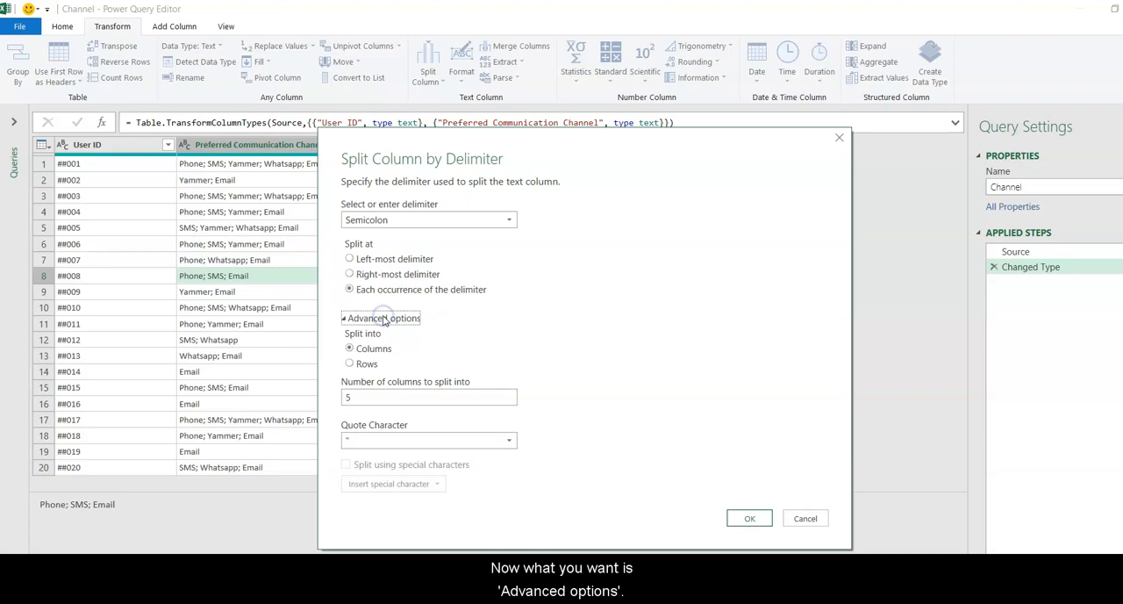
{"action": "left_click", "coordinate": [352, 350]}
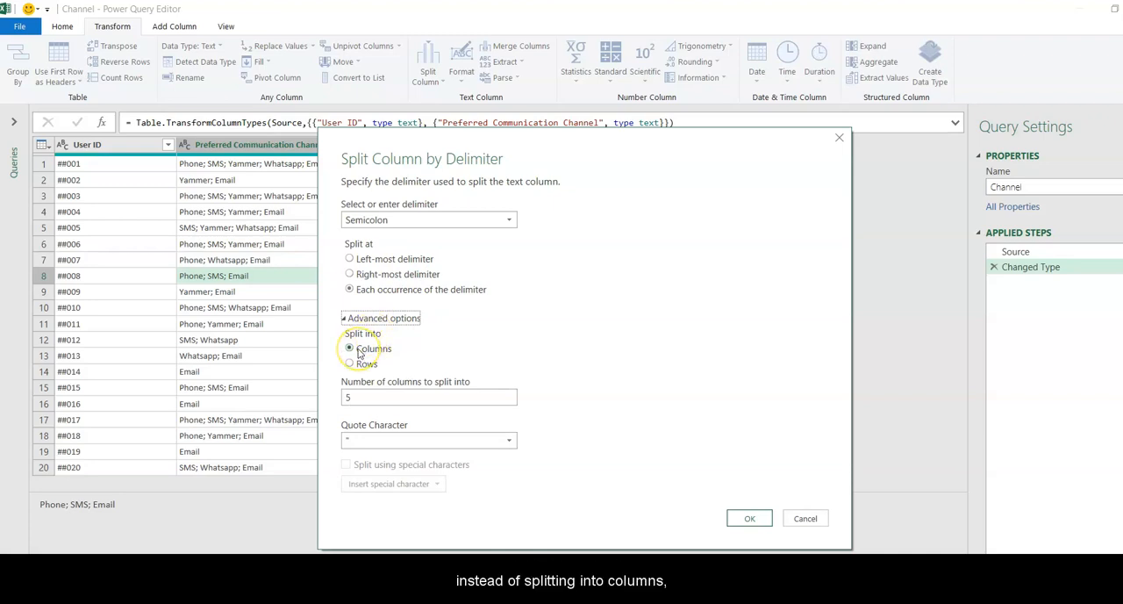
{"action": "left_click", "coordinate": [352, 364]}
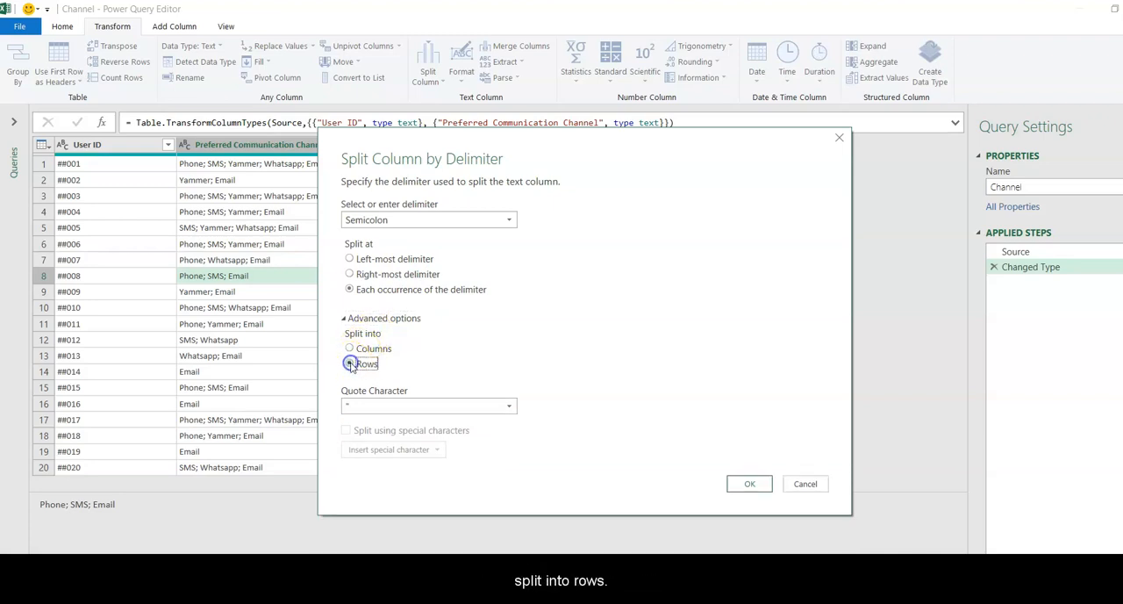
{"action": "left_click", "coordinate": [749, 484]}
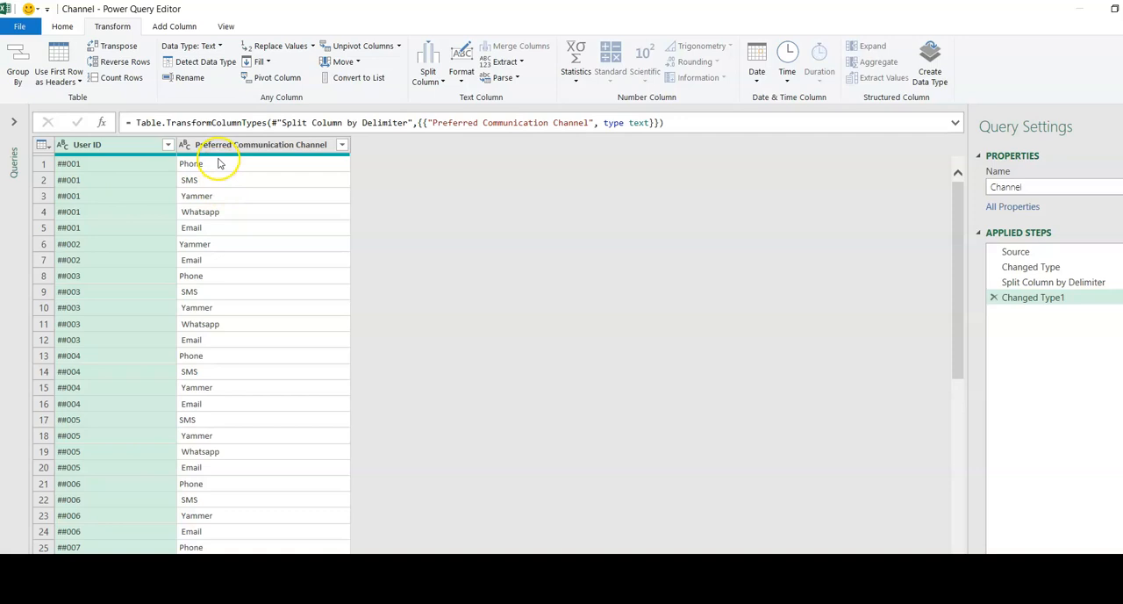
Trim the extra spaces from the values in the Preferred Communication Channel column
{"action": "left_click", "coordinate": [218, 260]}
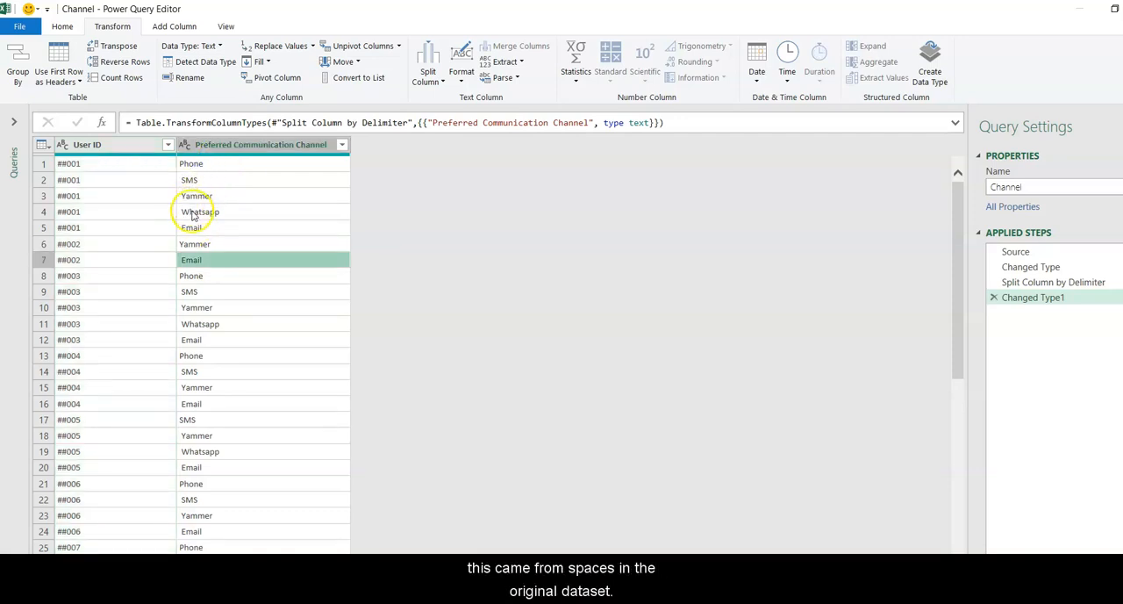
{"action": "left_click", "coordinate": [215, 148]}
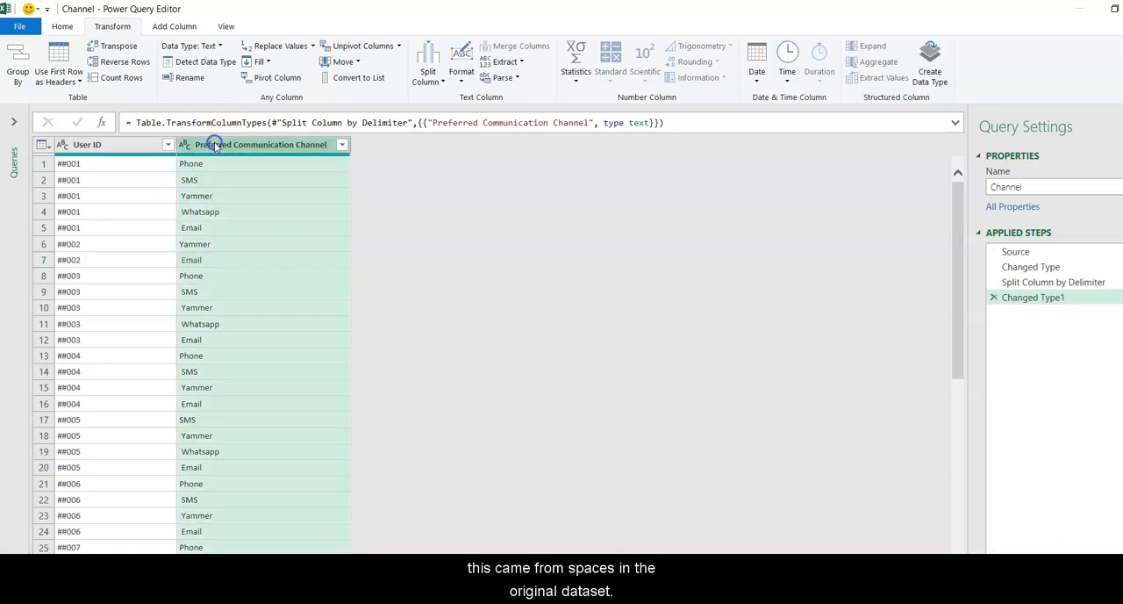
{"action": "left_click", "coordinate": [460, 76]}
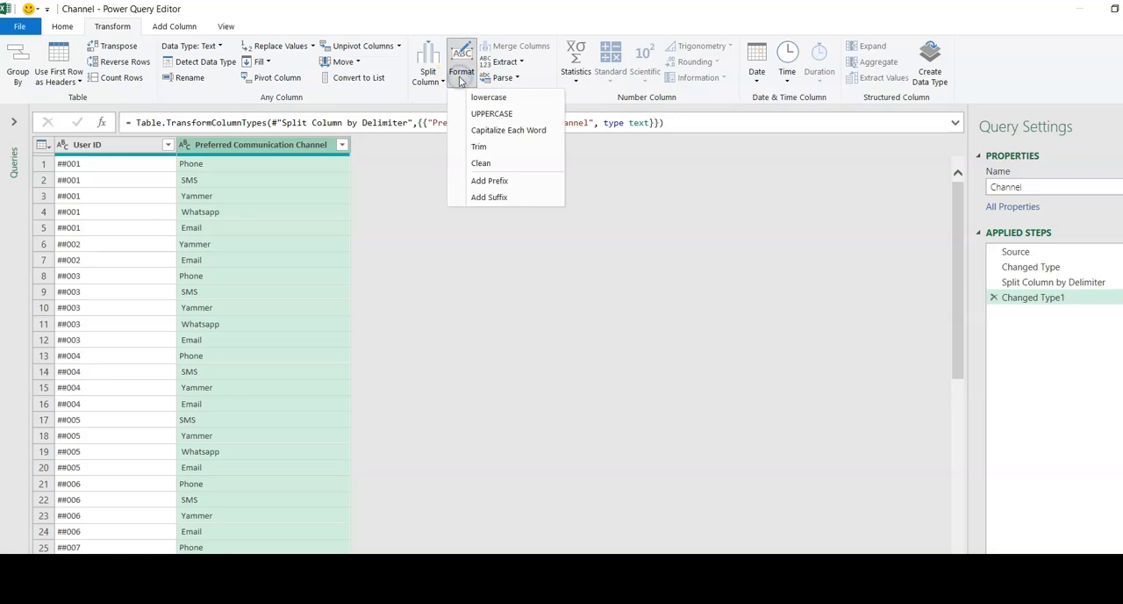
{"action": "left_click", "coordinate": [478, 149]}
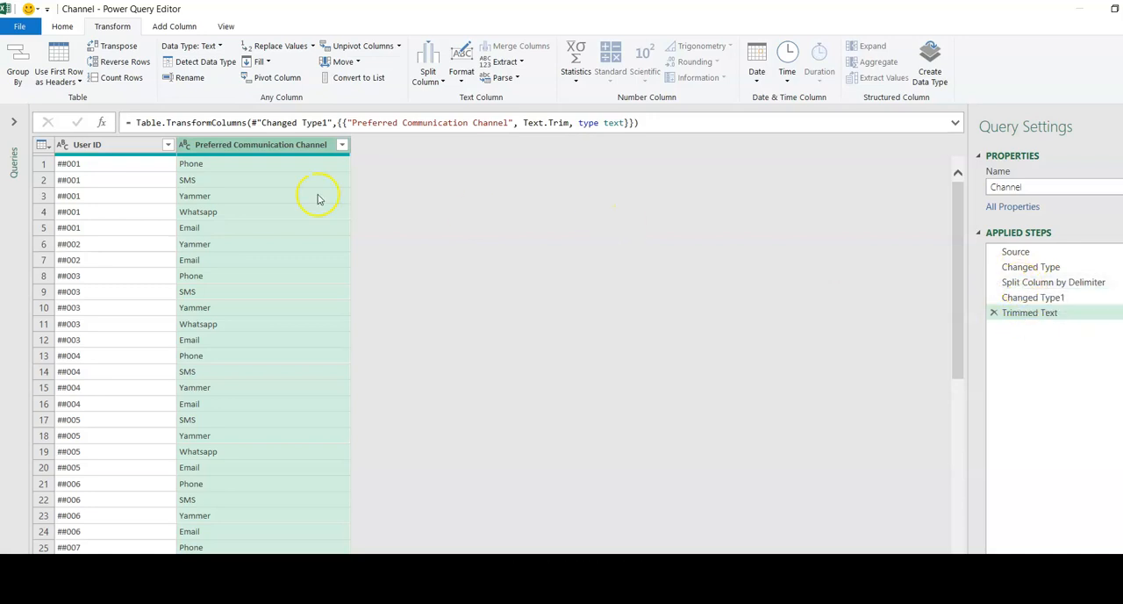
Close the query editor and load the query as a table into the existing worksheet at cell D1
{"action": "left_click", "coordinate": [62, 27]}
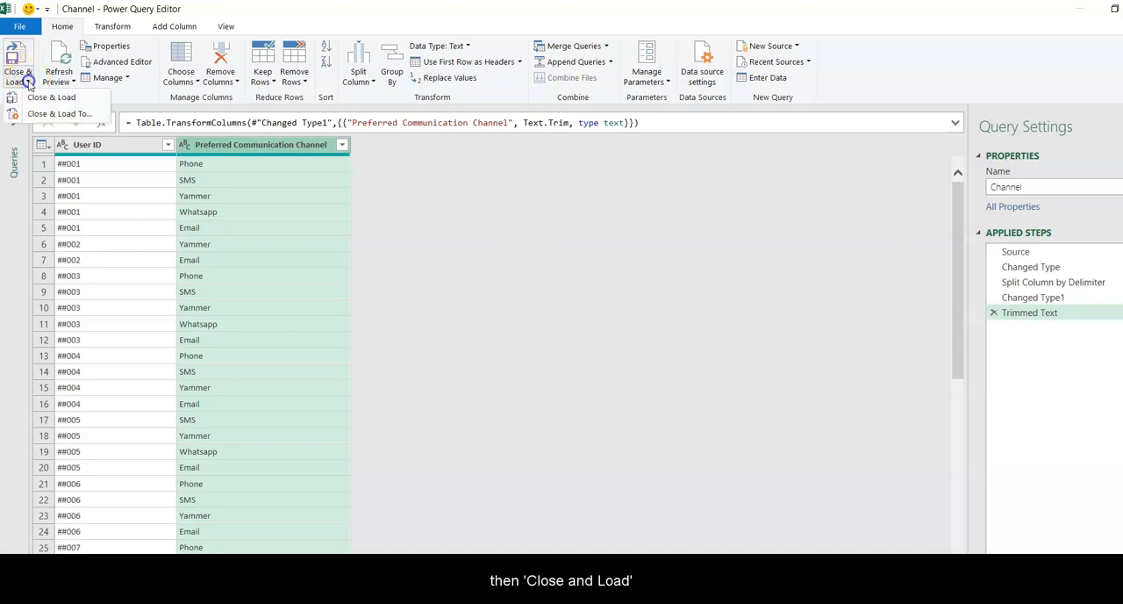
{"action": "left_click", "coordinate": [27, 80]}
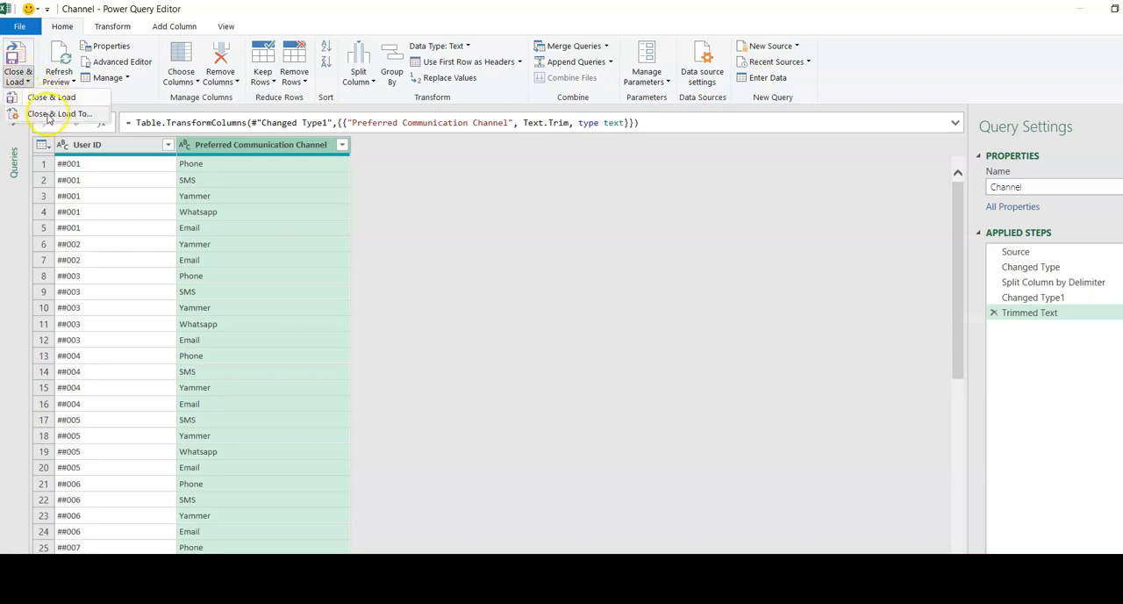
{"action": "left_click", "coordinate": [58, 114]}
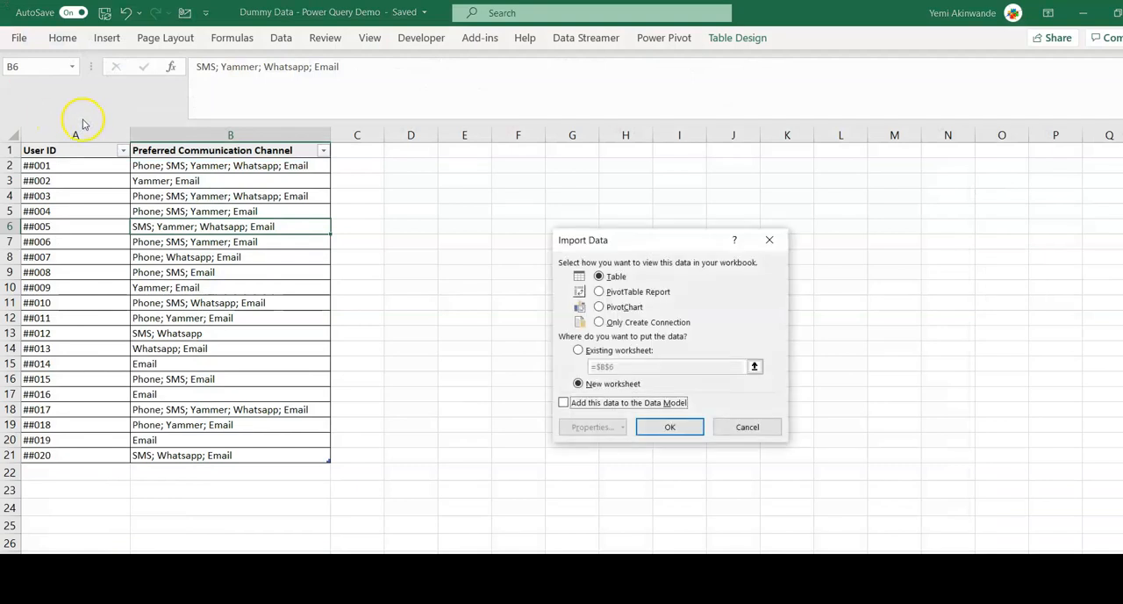
{"action": "left_click", "coordinate": [584, 351]}
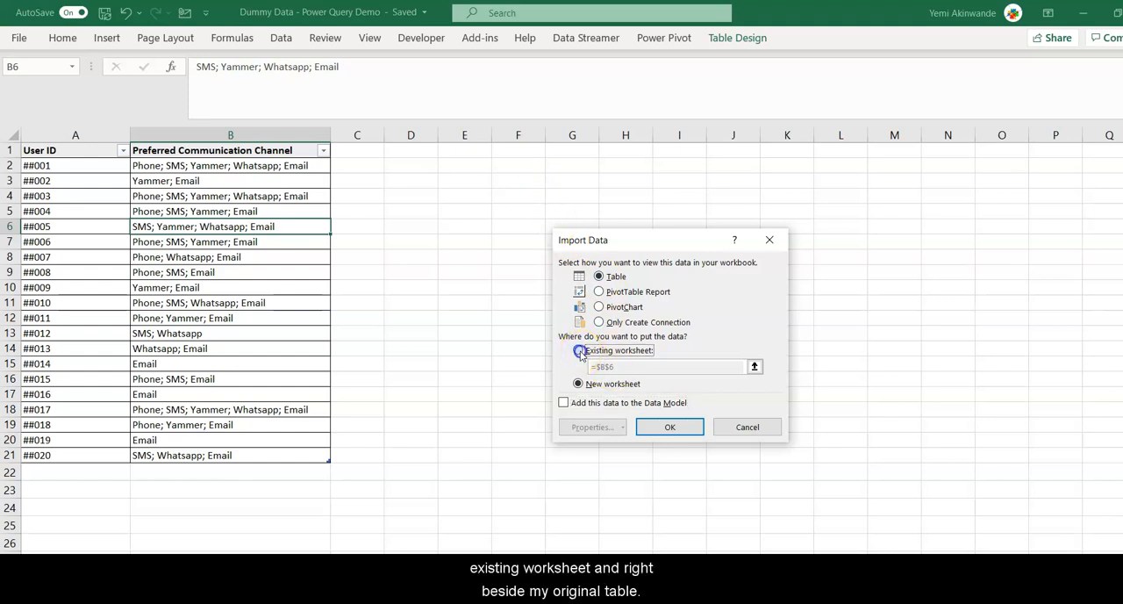
{"action": "left_click", "coordinate": [422, 150]}
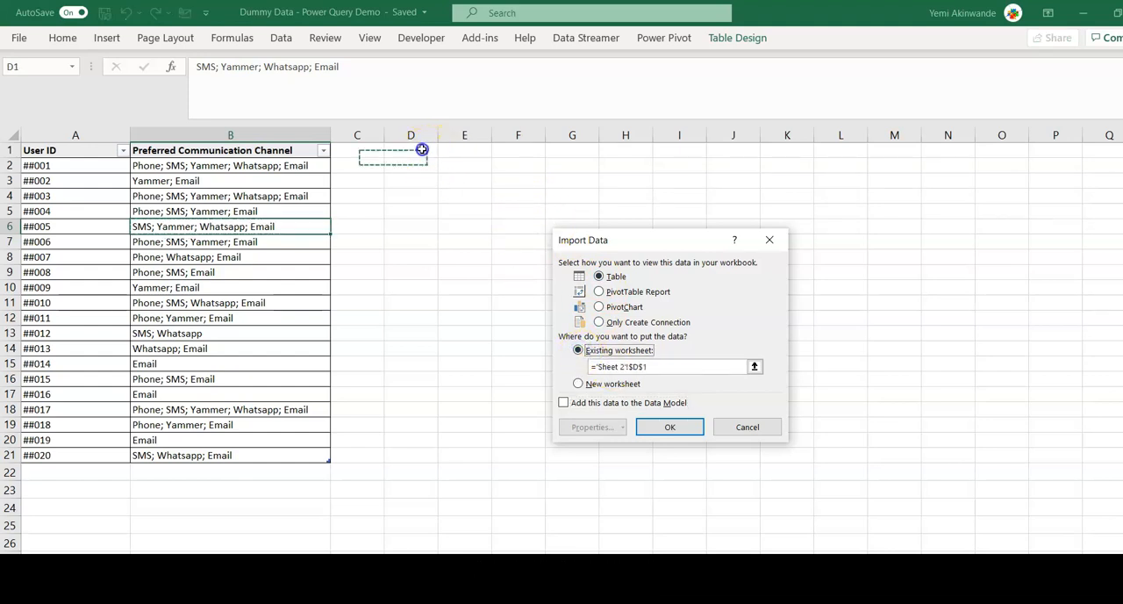
{"action": "left_click", "coordinate": [669, 428]}
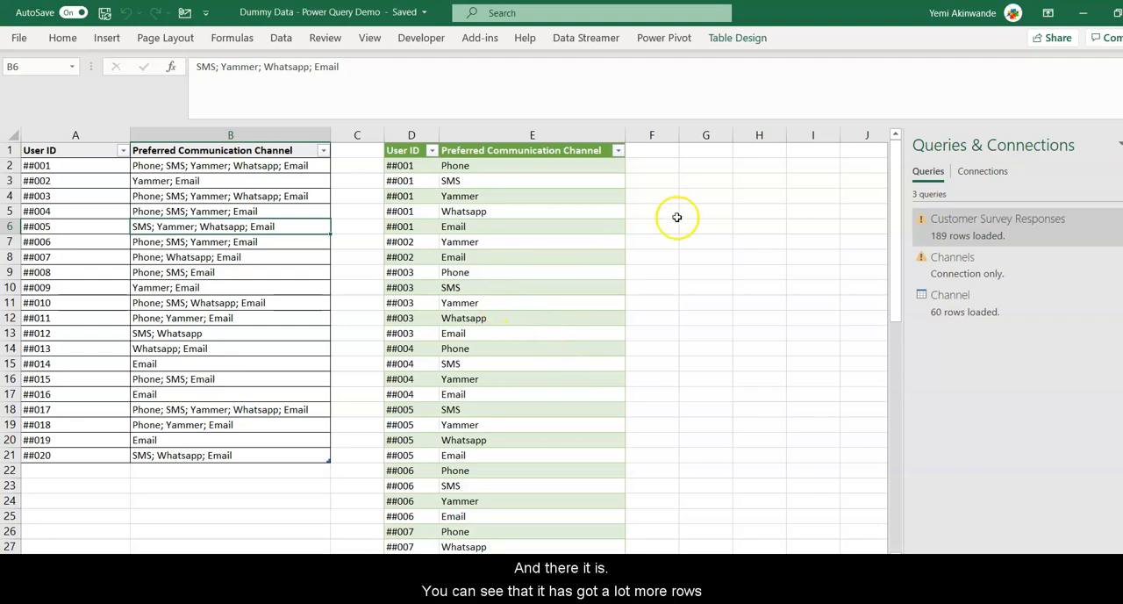
Create a PivotTable from the whole Channel table and place it on the existing worksheet at cell G1
{"action": "left_click_drag", "start_coordinate": [897, 238], "coordinate": [903, 507]}
{"action": "left_click_drag", "start_coordinate": [887, 465], "coordinate": [870, 170]}
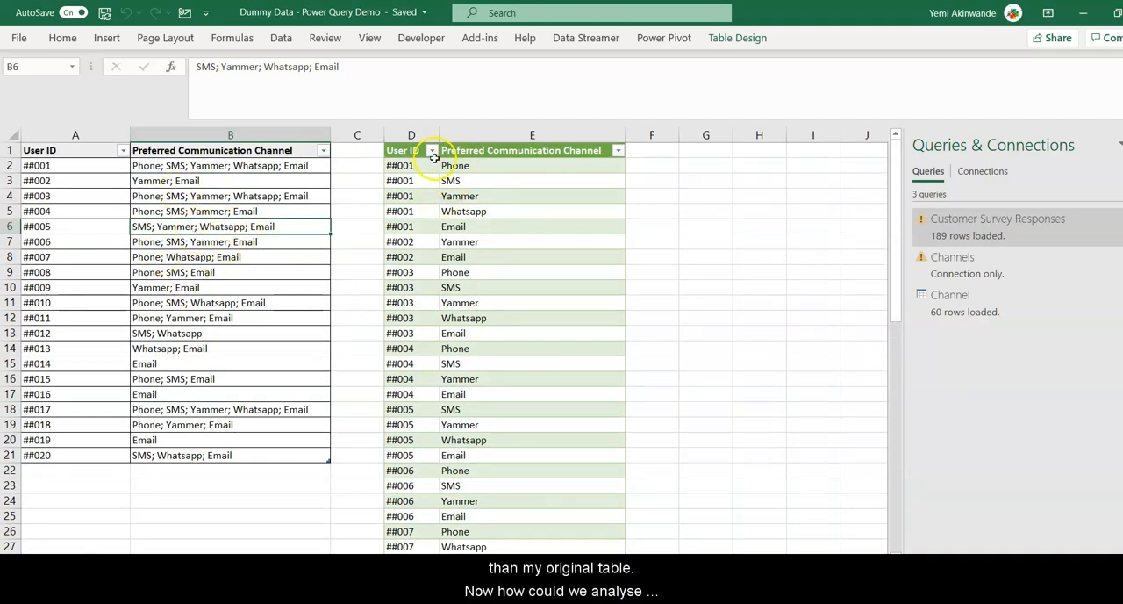
{"action": "left_click_drag", "start_coordinate": [416, 151], "coordinate": [543, 495]}
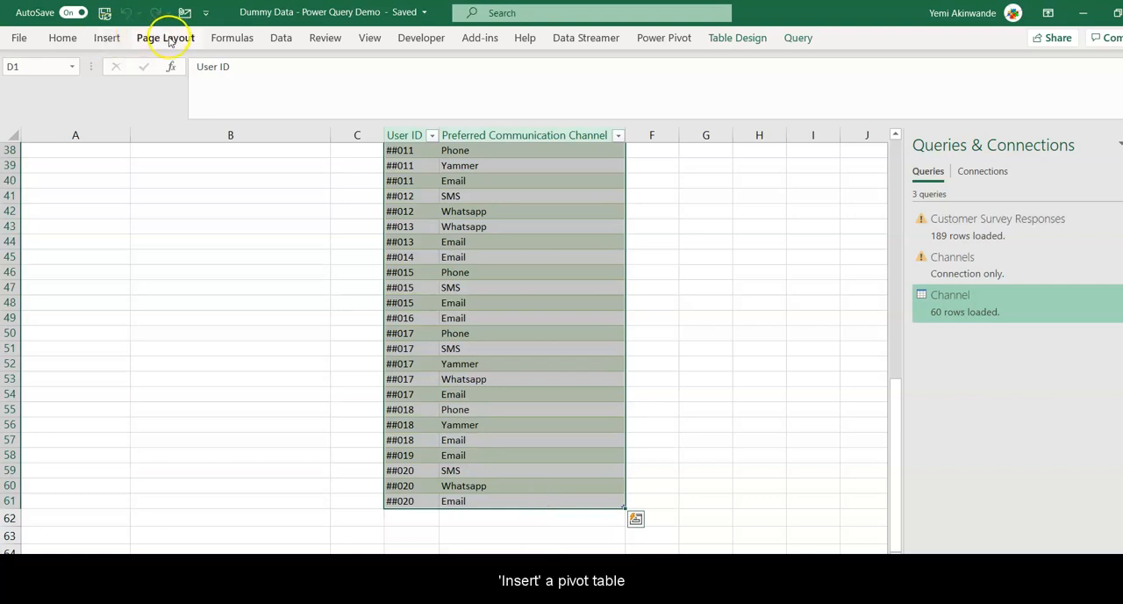
{"action": "left_click", "coordinate": [109, 38]}
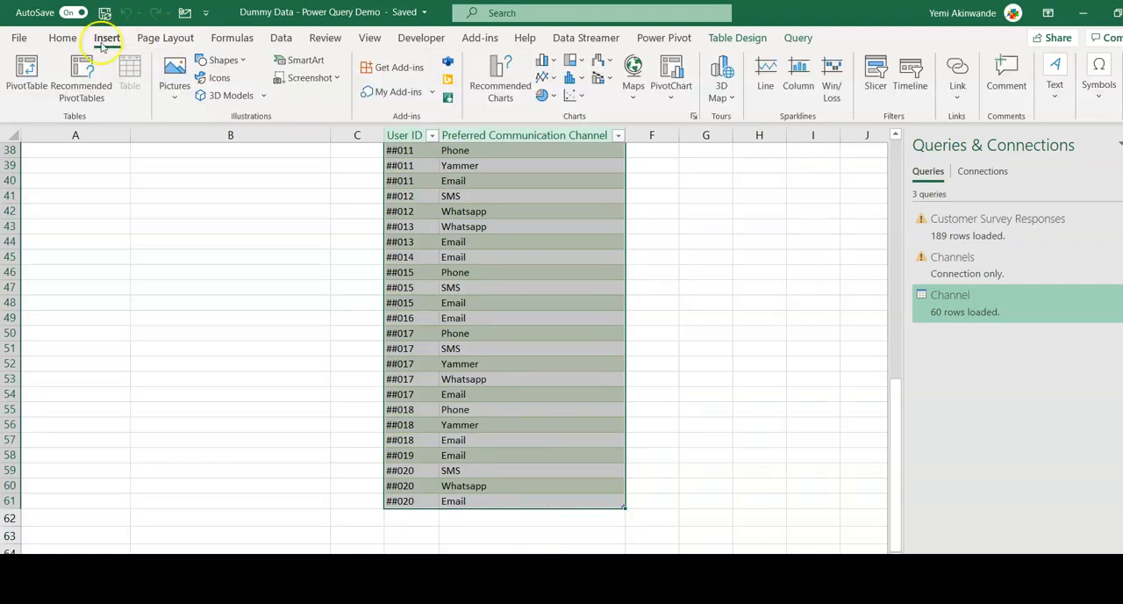
{"action": "left_click", "coordinate": [35, 79]}
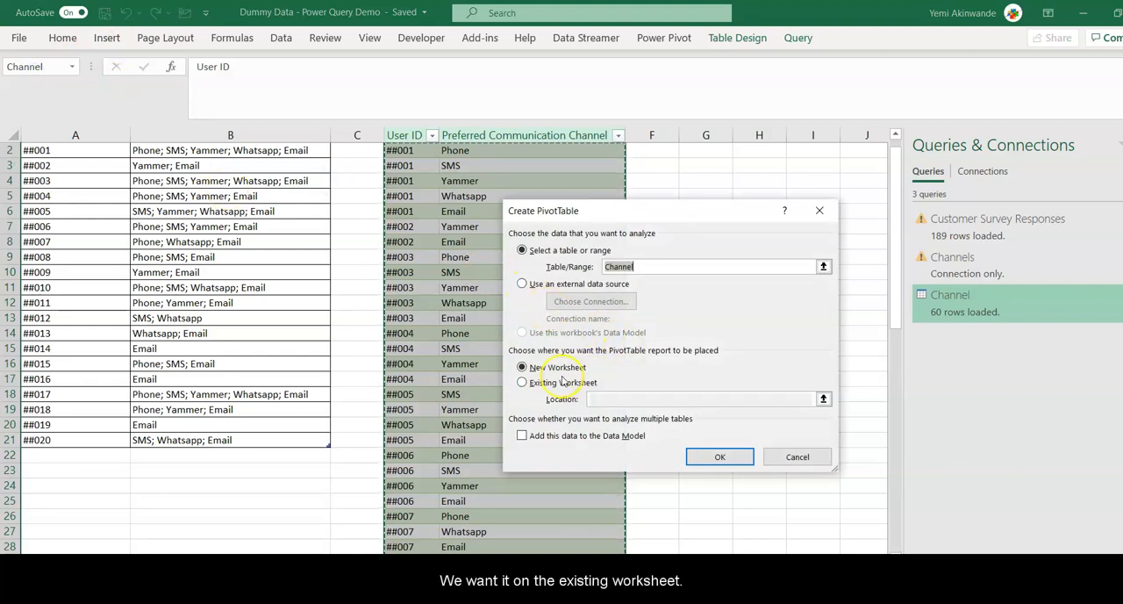
{"action": "left_click", "coordinate": [521, 382]}
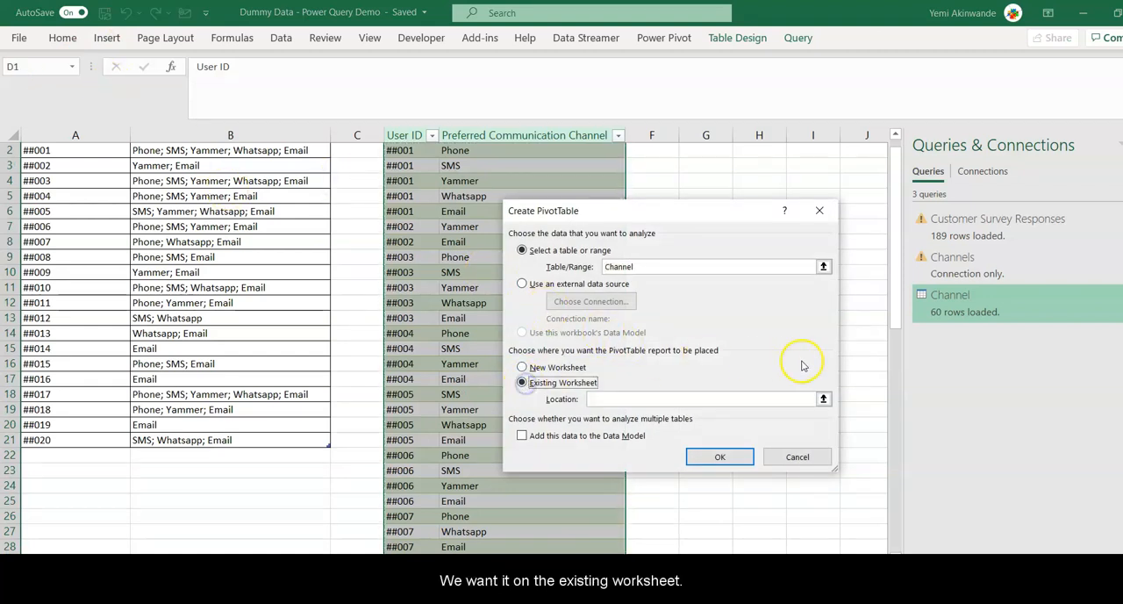
{"action": "left_click_drag", "start_coordinate": [895, 306], "coordinate": [882, 212]}
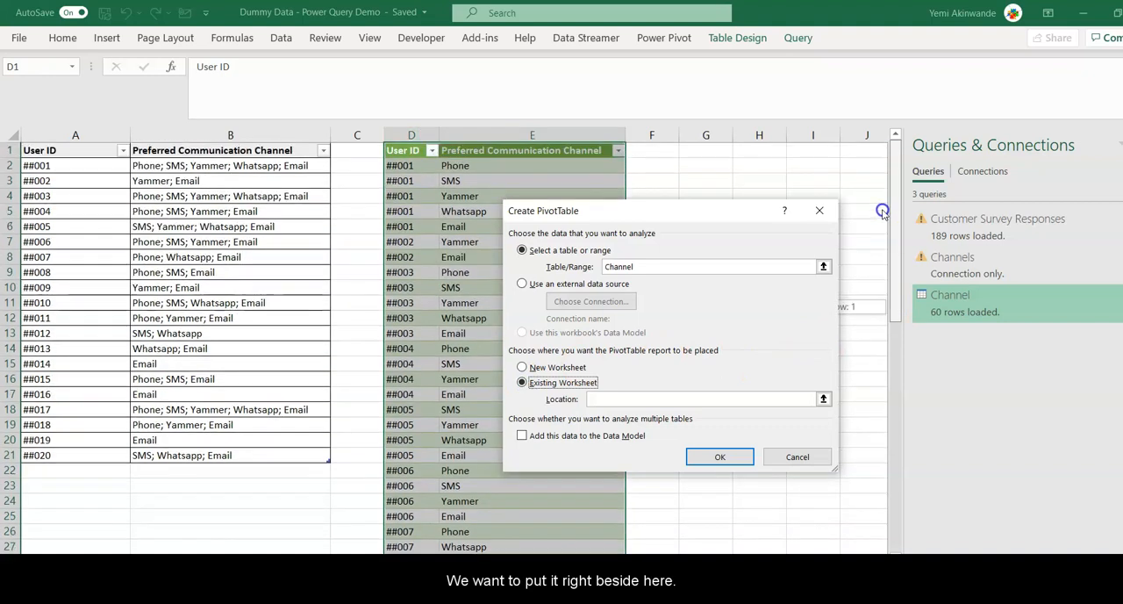
{"action": "left_click", "coordinate": [713, 154]}
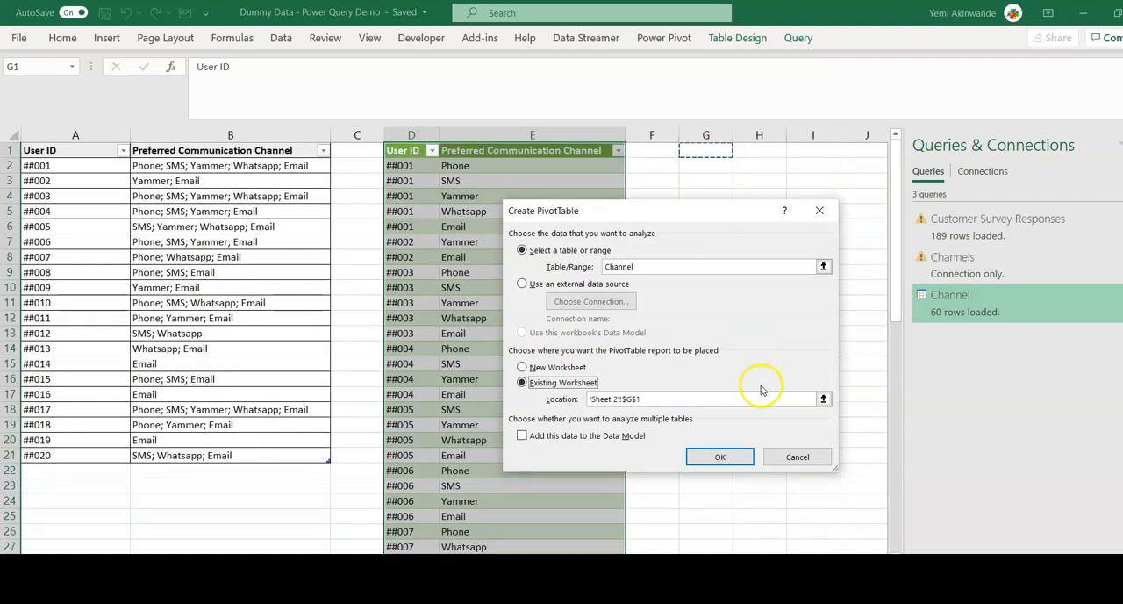
{"action": "left_click", "coordinate": [720, 457]}
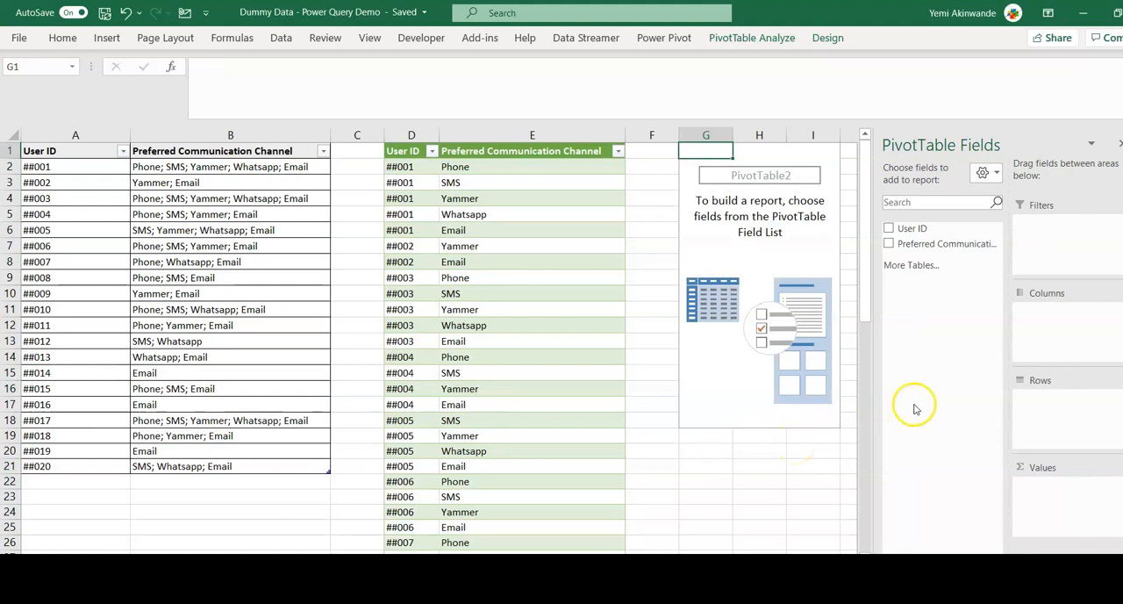
Put Preferred Communication Channel in the PivotTable's rows and the count of User ID in its values
{"action": "left_click", "coordinate": [792, 264]}
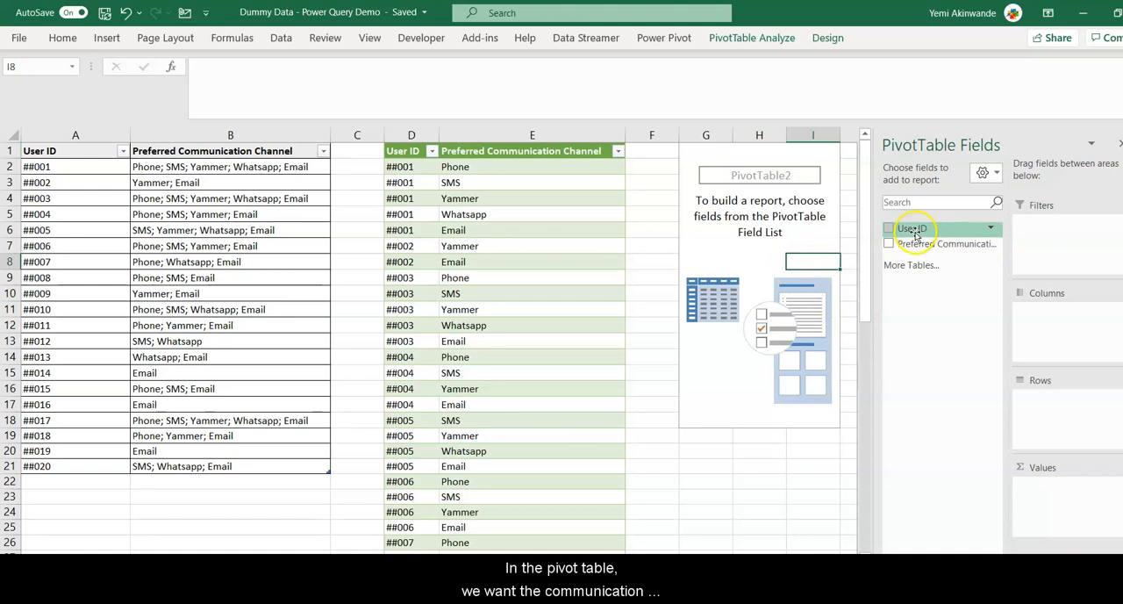
{"action": "left_click_drag", "start_coordinate": [913, 244], "coordinate": [1063, 413]}
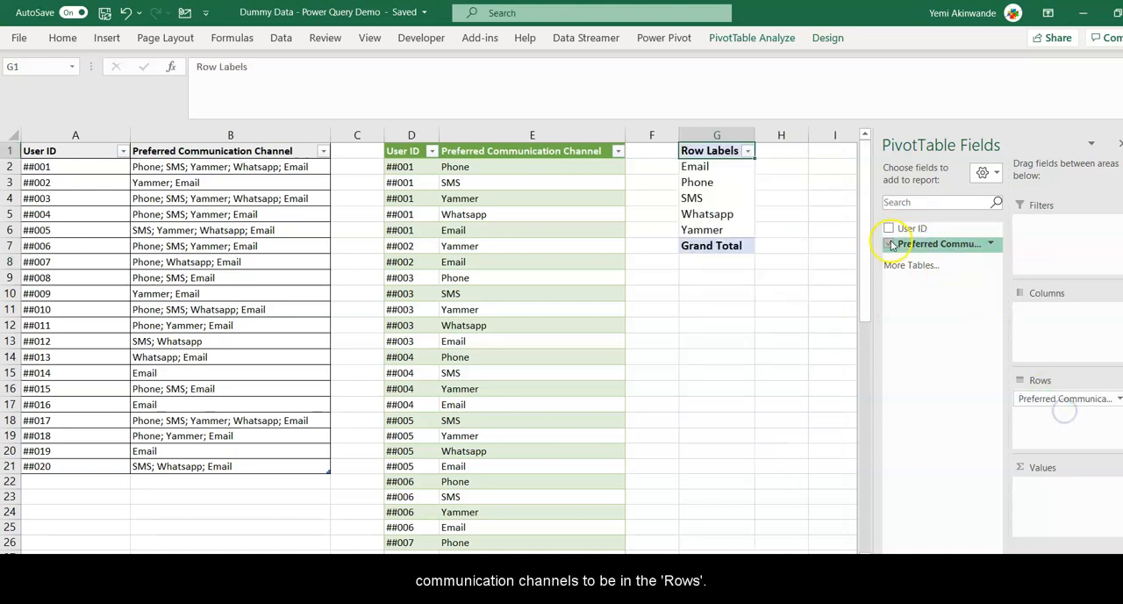
{"action": "left_click_drag", "start_coordinate": [895, 230], "coordinate": [1054, 493]}
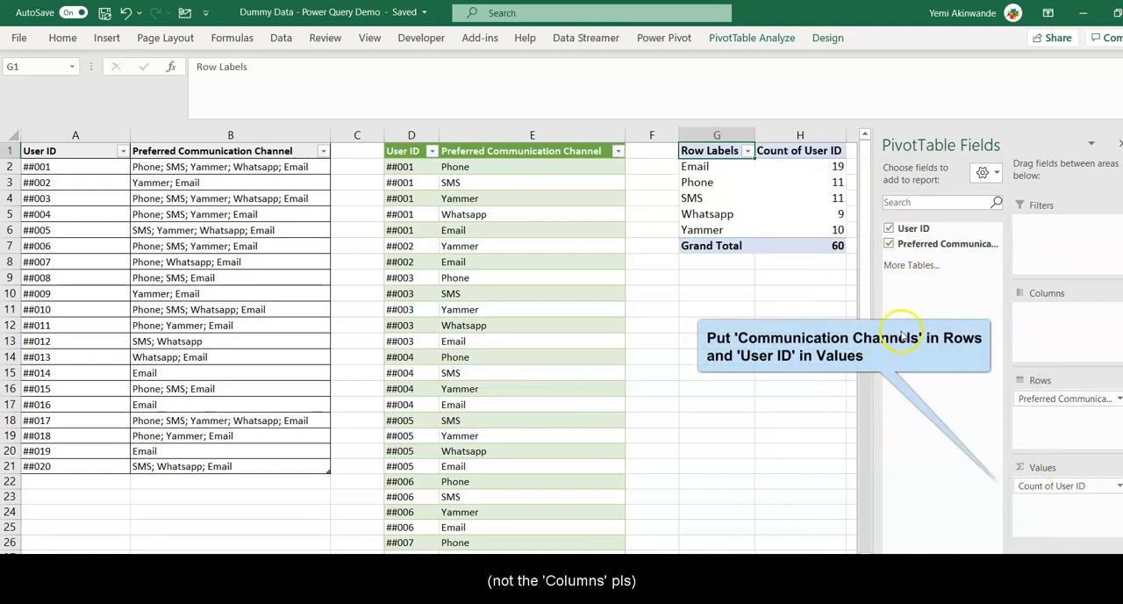
Copy the user rows from ##082 onward on the larger data sheet and paste them below the original table, starting at A22
{"action": "left_click_drag", "start_coordinate": [733, 563], "coordinate": [756, 563]}
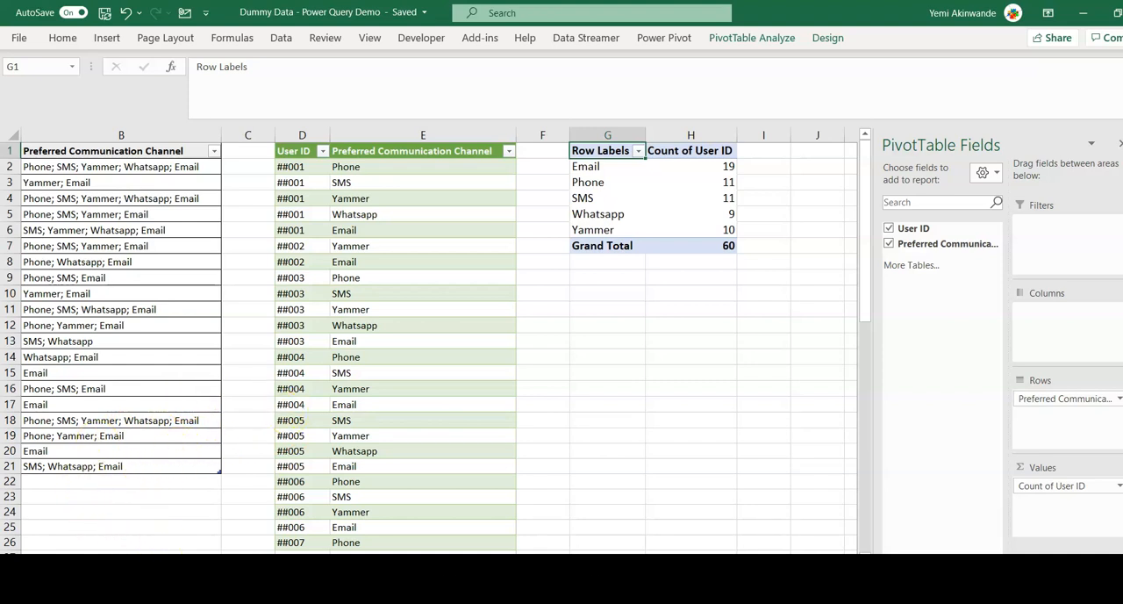
{"action": "left_click", "coordinate": [228, 563]}
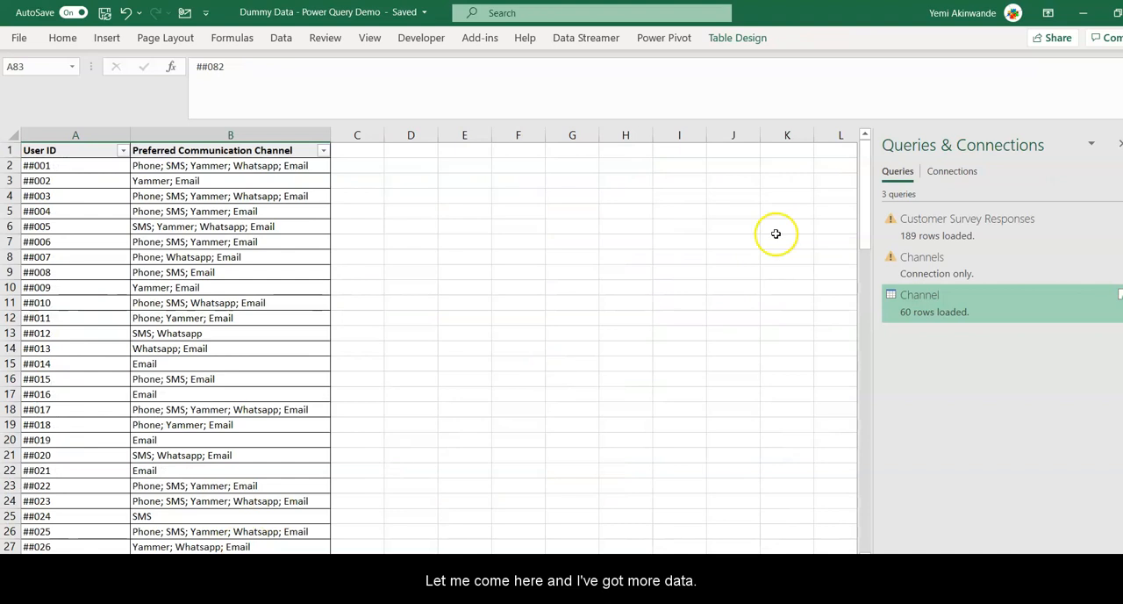
{"action": "left_click_drag", "start_coordinate": [867, 233], "coordinate": [849, 550]}
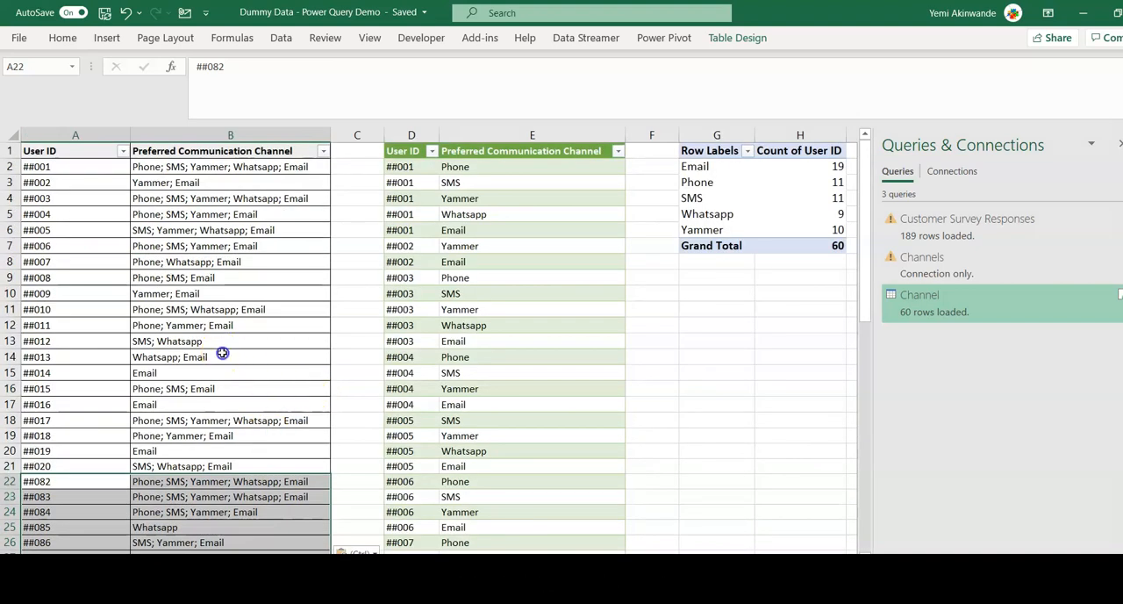
{"action": "left_click", "coordinate": [223, 353]}
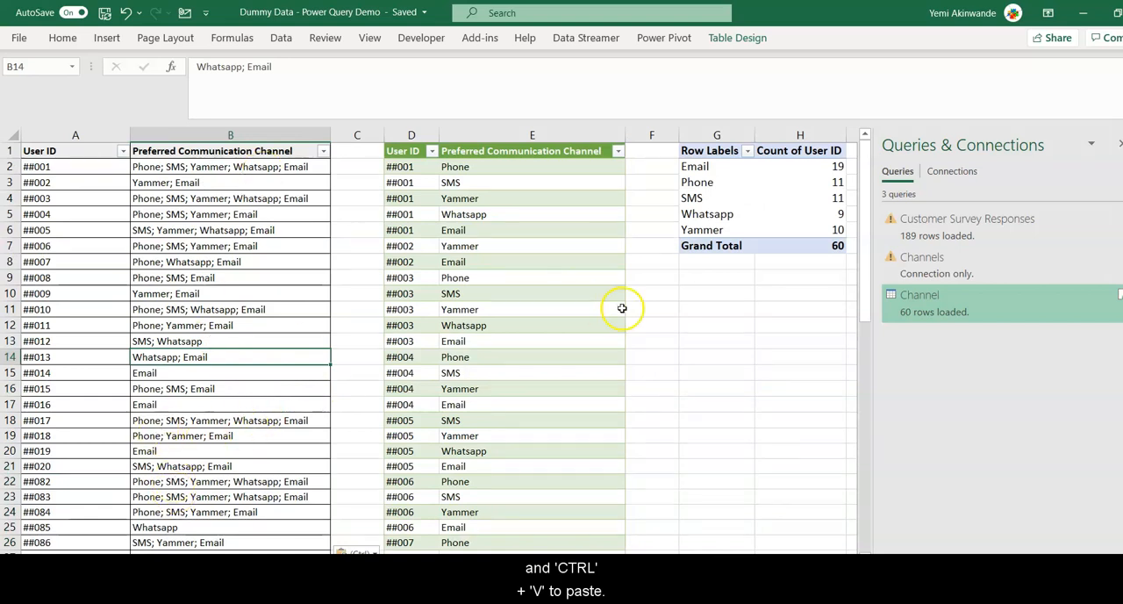
{"action": "left_click_drag", "start_coordinate": [864, 304], "coordinate": [872, 168]}
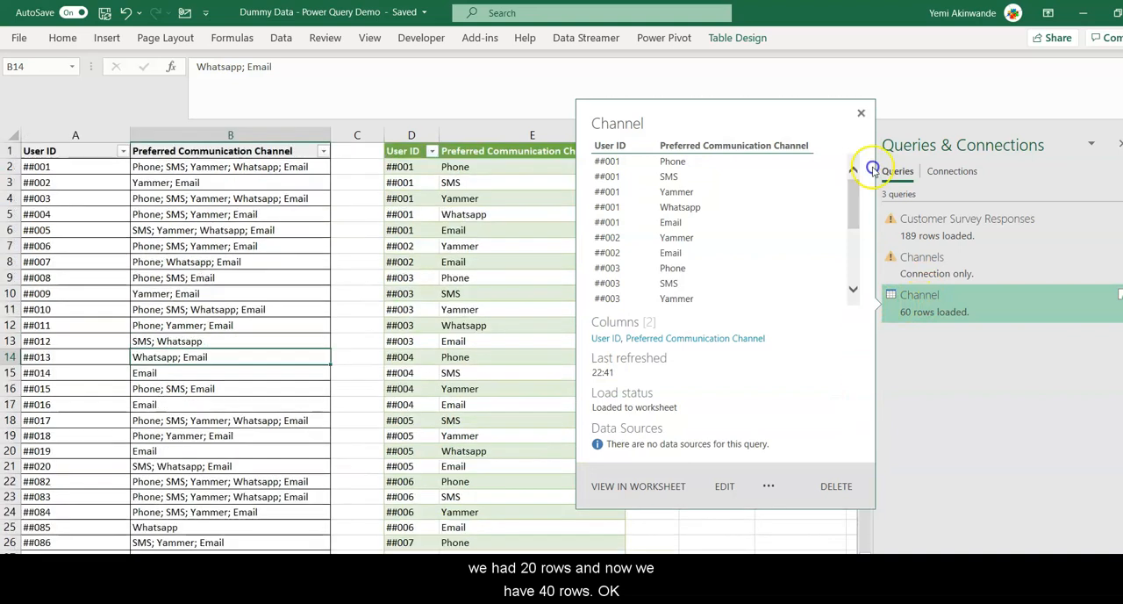
Refresh all data sources so the Channel query picks up the rows added to the original table
{"action": "left_click", "coordinate": [266, 309]}
{"action": "left_click", "coordinate": [89, 322]}
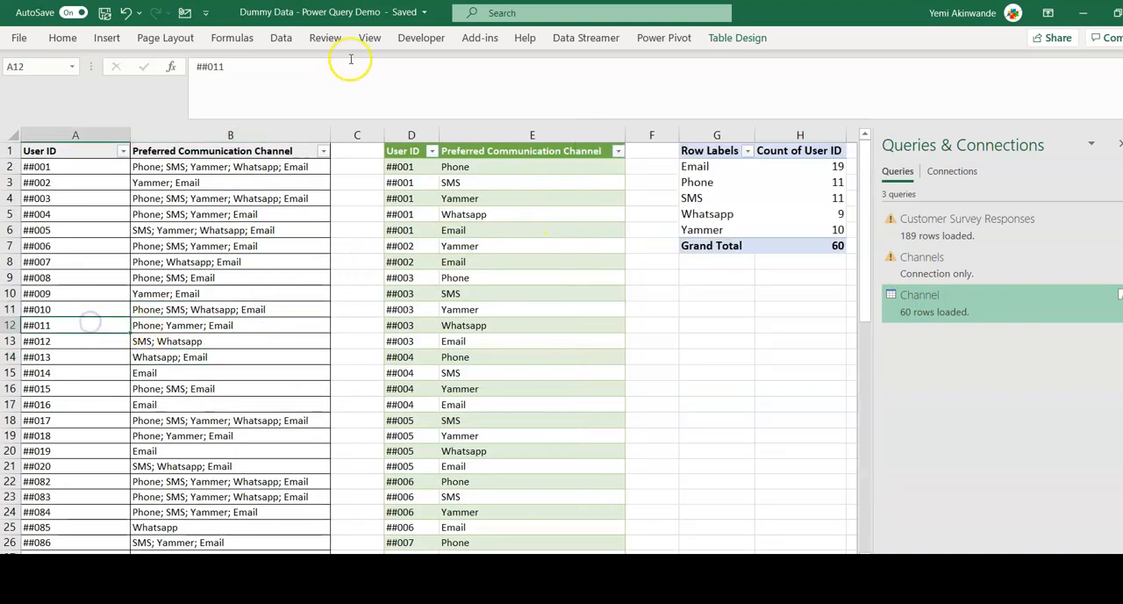
{"action": "left_click", "coordinate": [281, 37]}
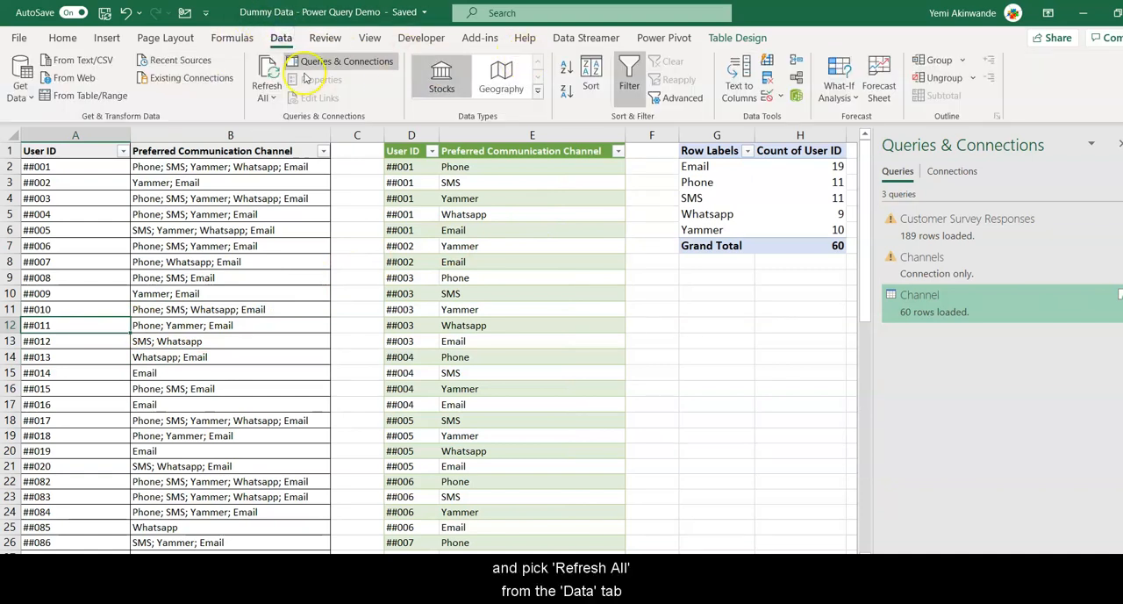
{"action": "left_click", "coordinate": [265, 67]}
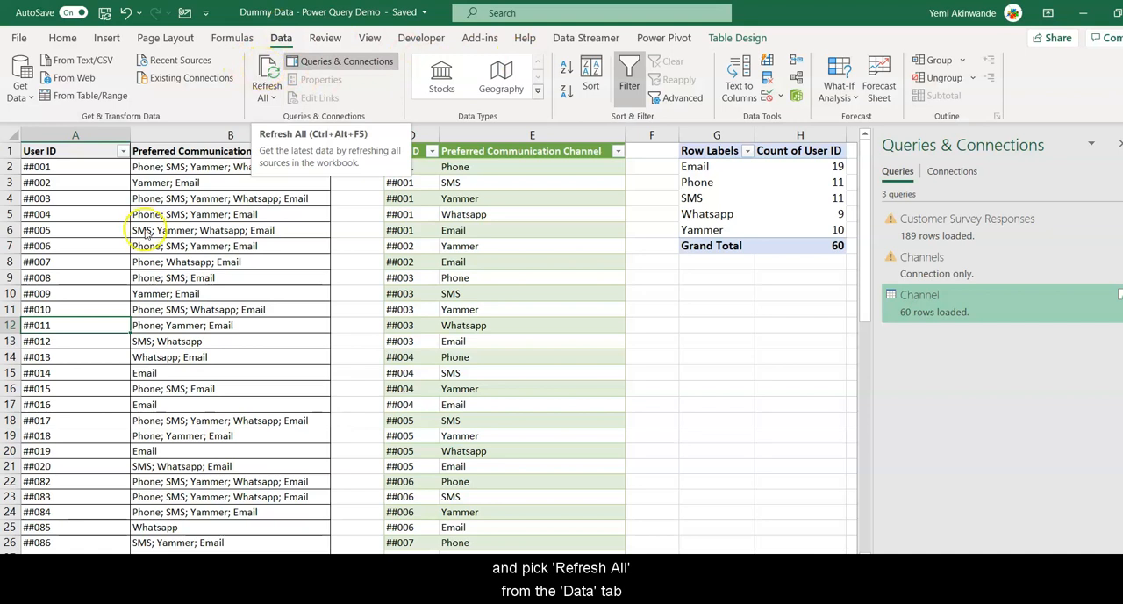
{"action": "left_click", "coordinate": [267, 72]}
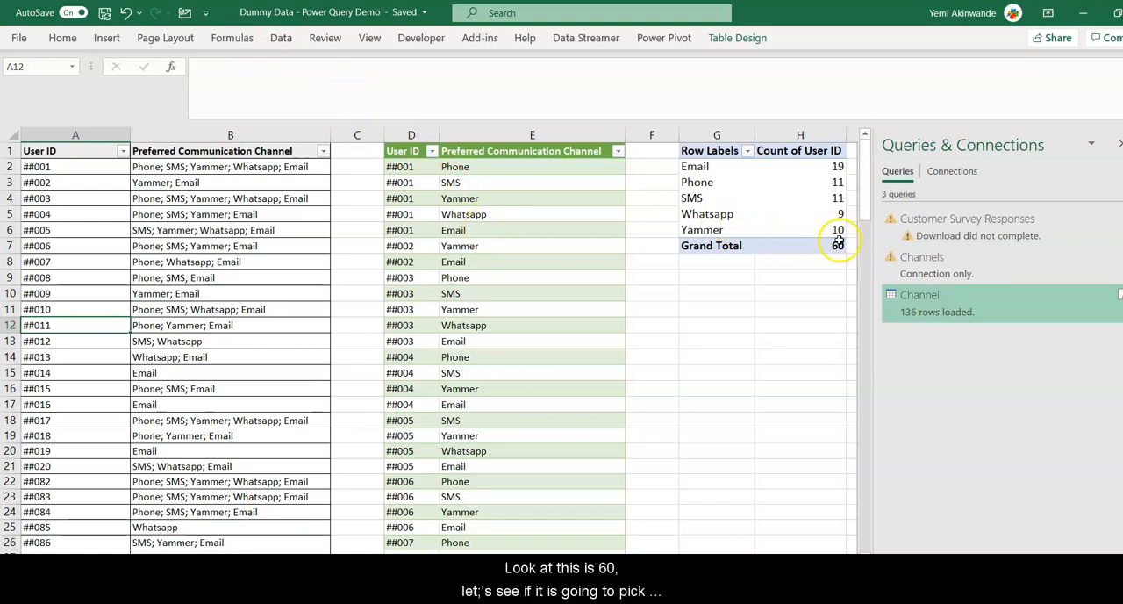
Refresh all data again from the Channel table to update the PivotTable counts, and review the table down to its last row
{"action": "left_click", "coordinate": [497, 279]}
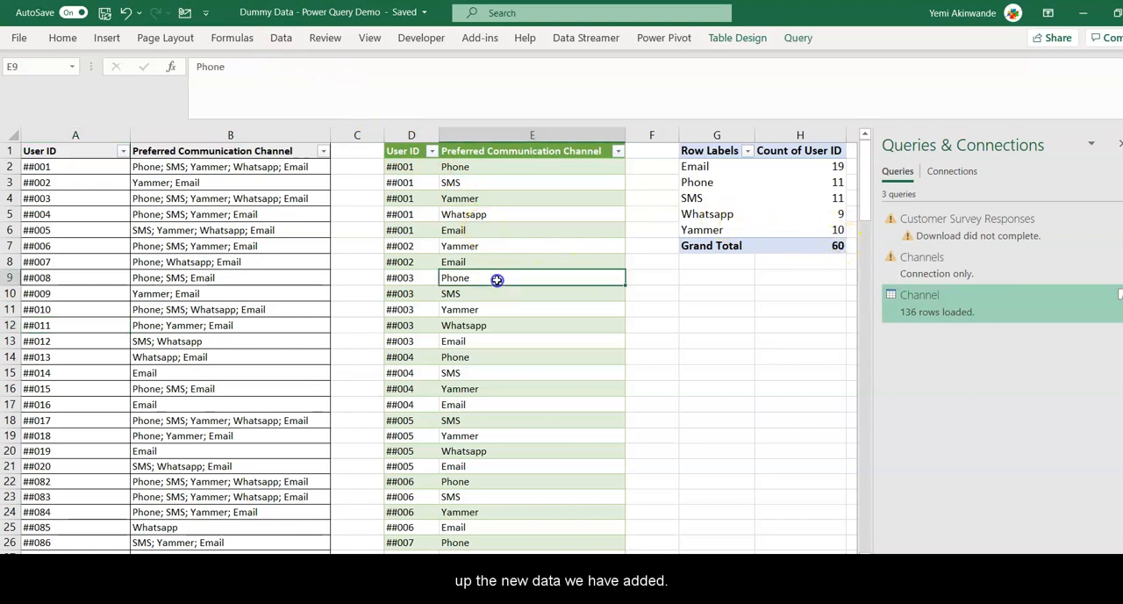
{"action": "left_click", "coordinate": [280, 39]}
{"action": "left_click", "coordinate": [273, 70]}
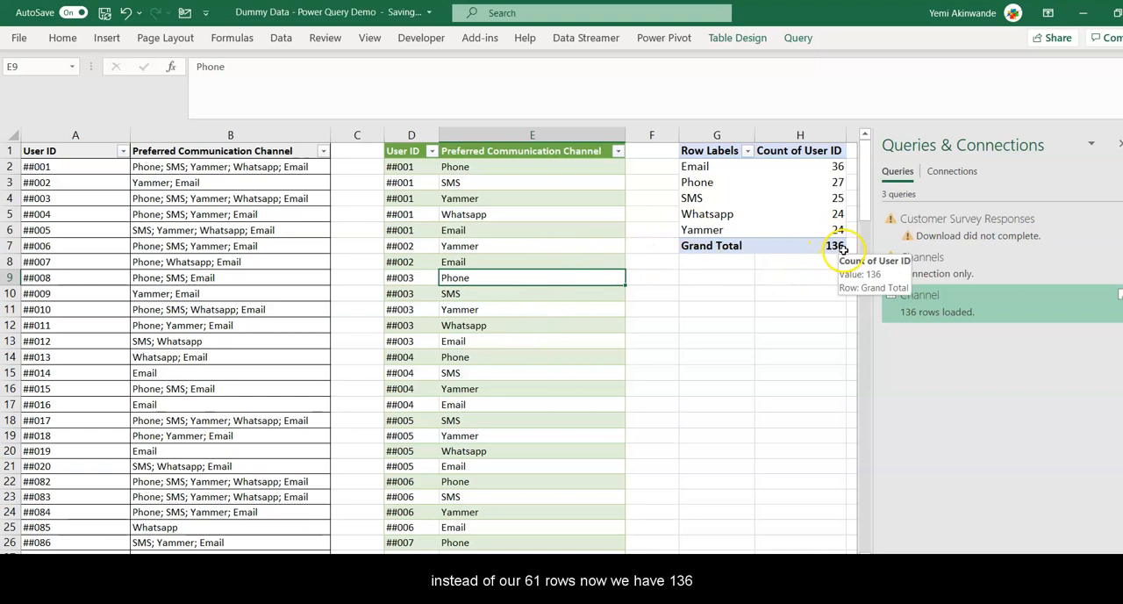
{"action": "left_click_drag", "start_coordinate": [861, 208], "coordinate": [844, 549]}
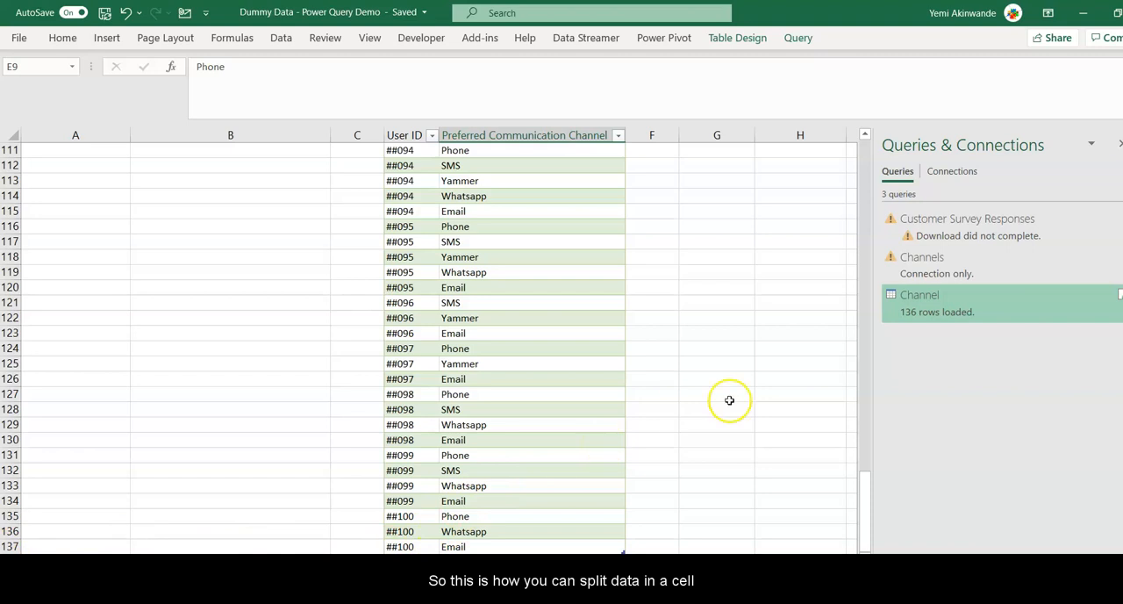
{"action": "left_click_drag", "start_coordinate": [865, 506], "coordinate": [856, 125]}
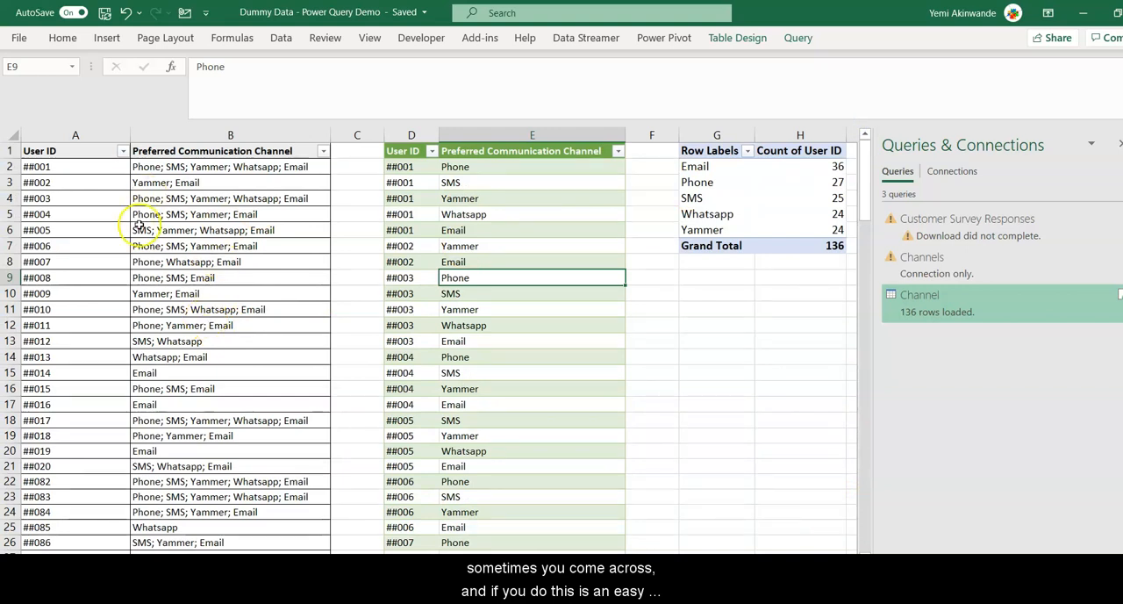